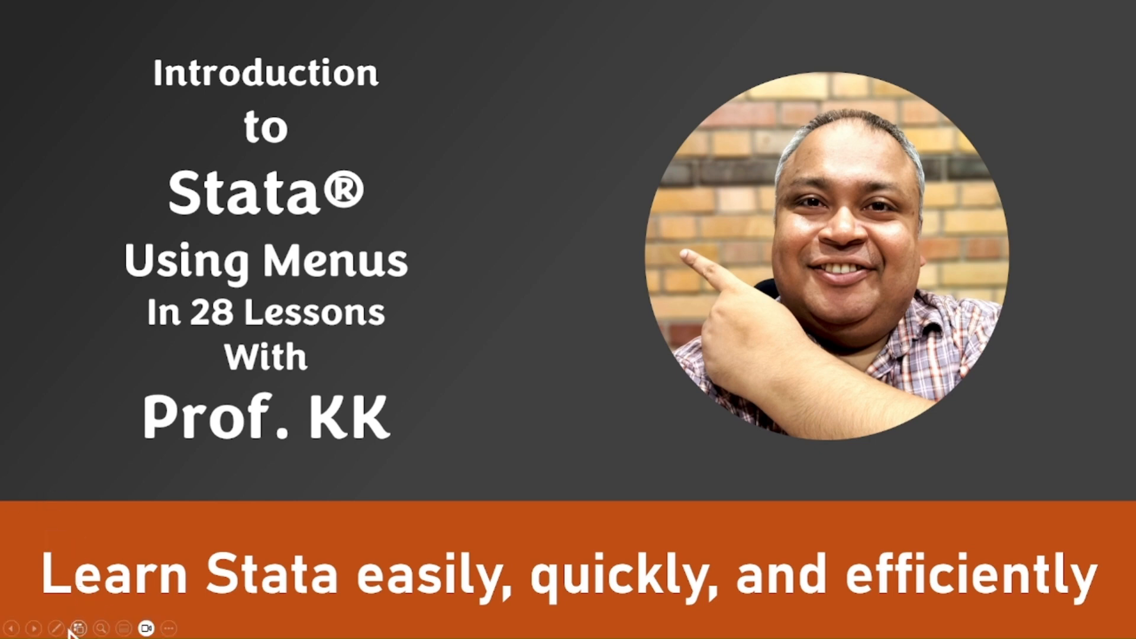
{"action": "left_click", "coordinate": [32, 629]}
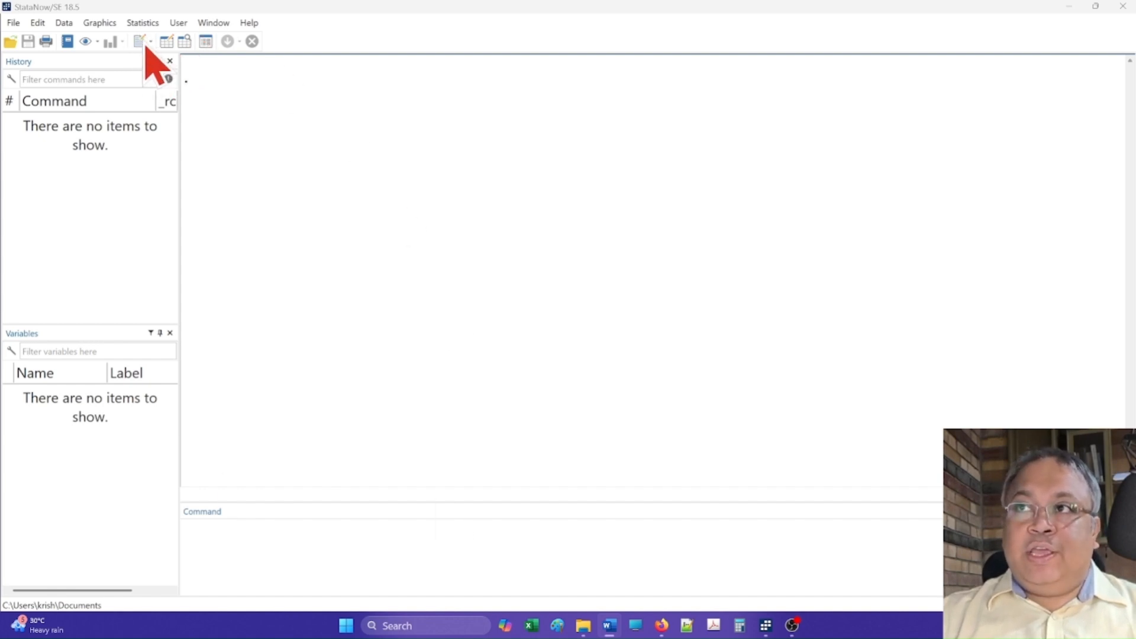
Step: Open a new Do-file Editor window
{"action": "left_click", "coordinate": [212, 33]}
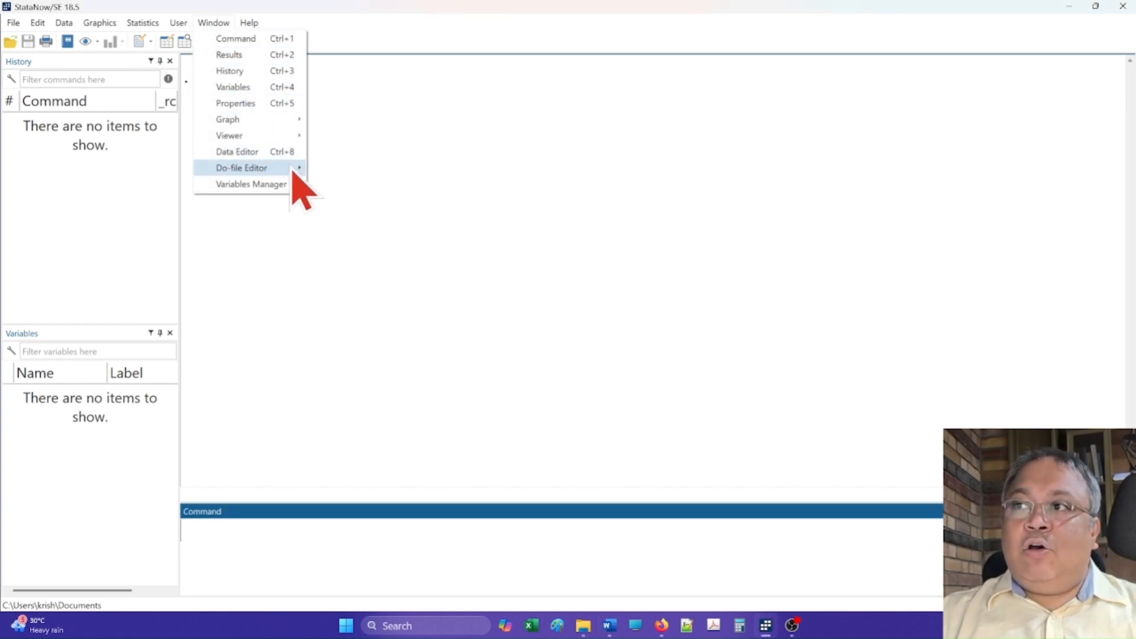
{"action": "mouse_move", "coordinate": [288, 170]}
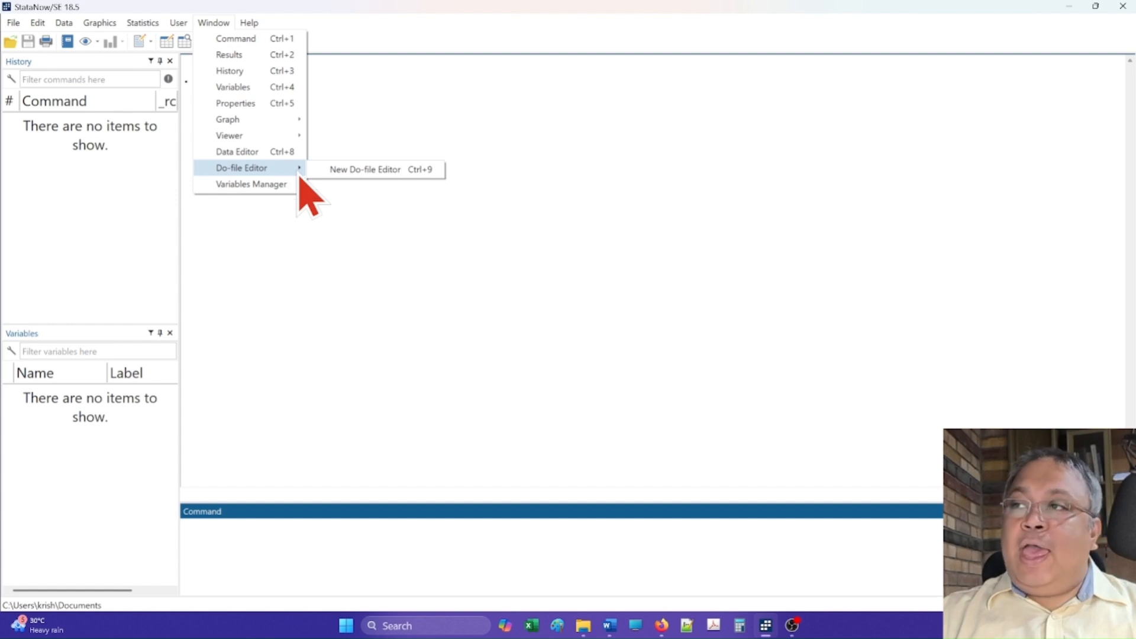
{"action": "left_click", "coordinate": [333, 172]}
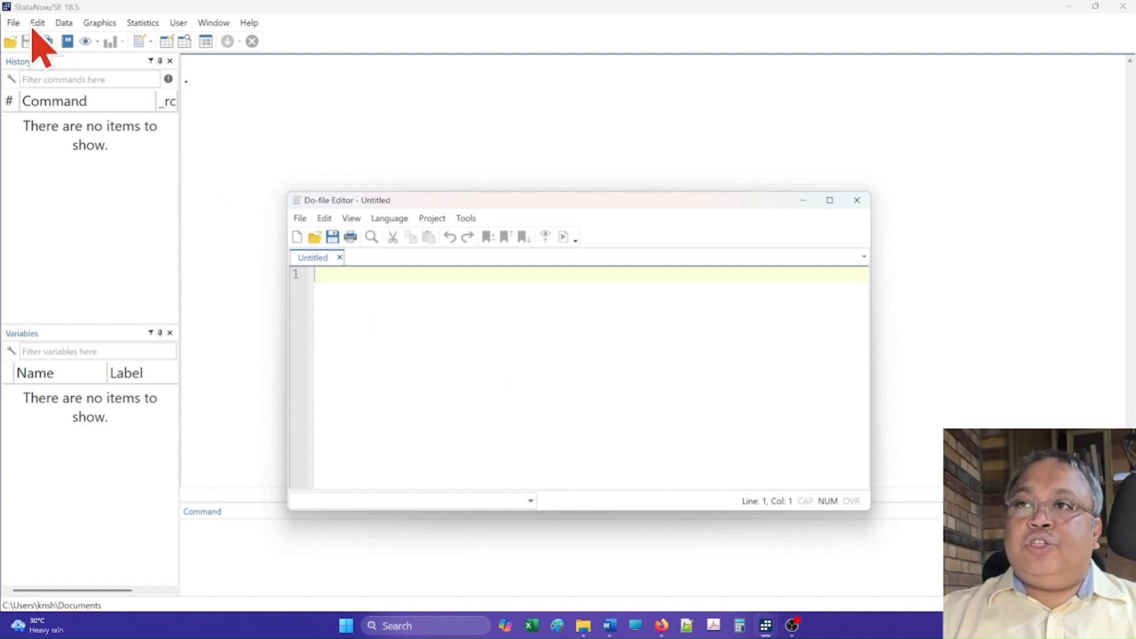
Step: Open the Hand calculator from the data utilities
{"action": "left_click", "coordinate": [63, 26]}
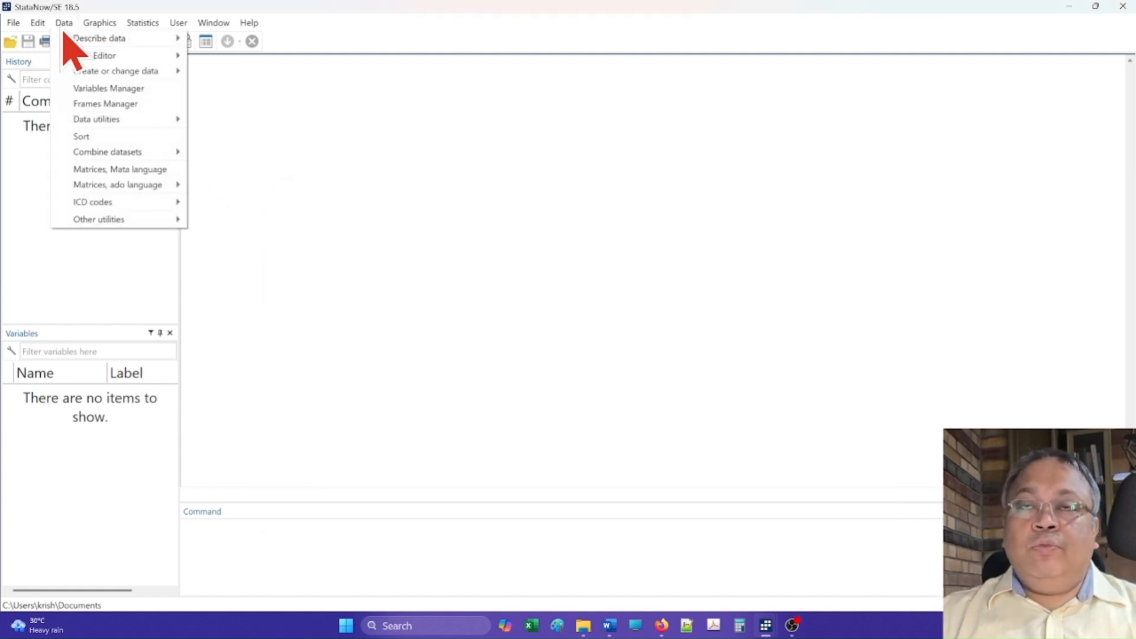
{"action": "mouse_move", "coordinate": [123, 224]}
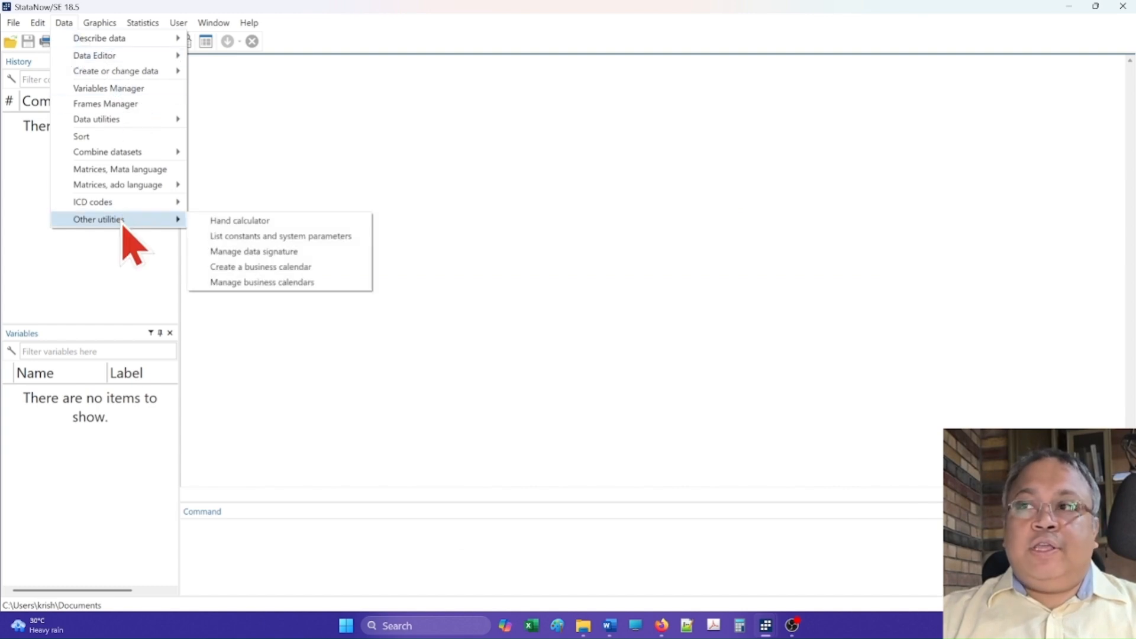
{"action": "left_click", "coordinate": [223, 224]}
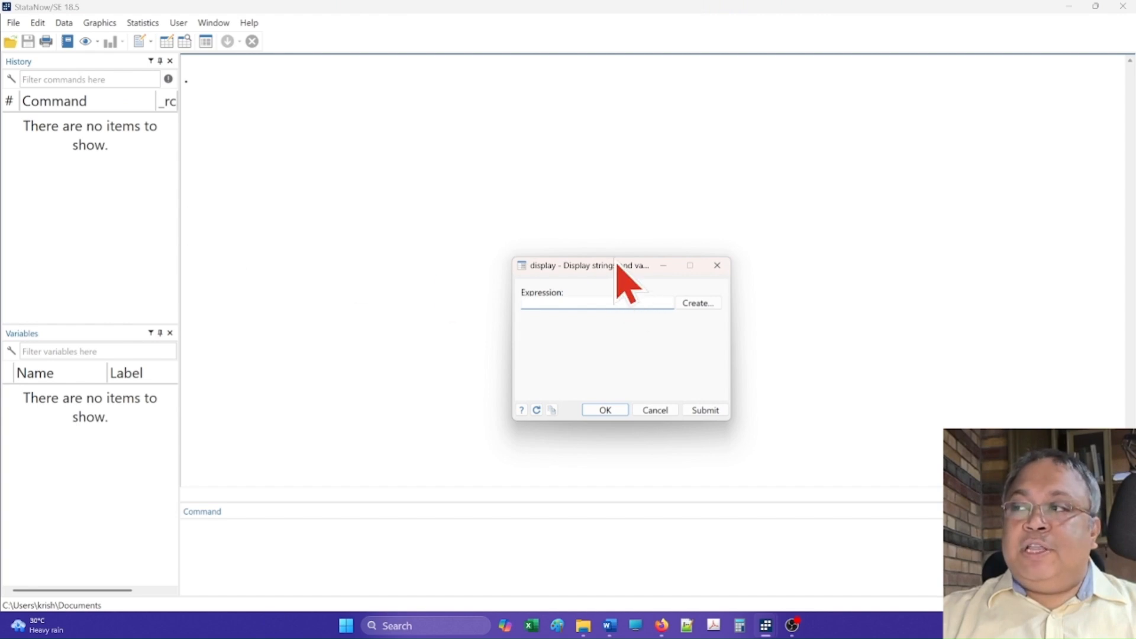
Step: Enter the expression 5+4 in the hand calculator's display dialog
{"action": "left_click_drag", "start_coordinate": [611, 269], "coordinate": [490, 207]}
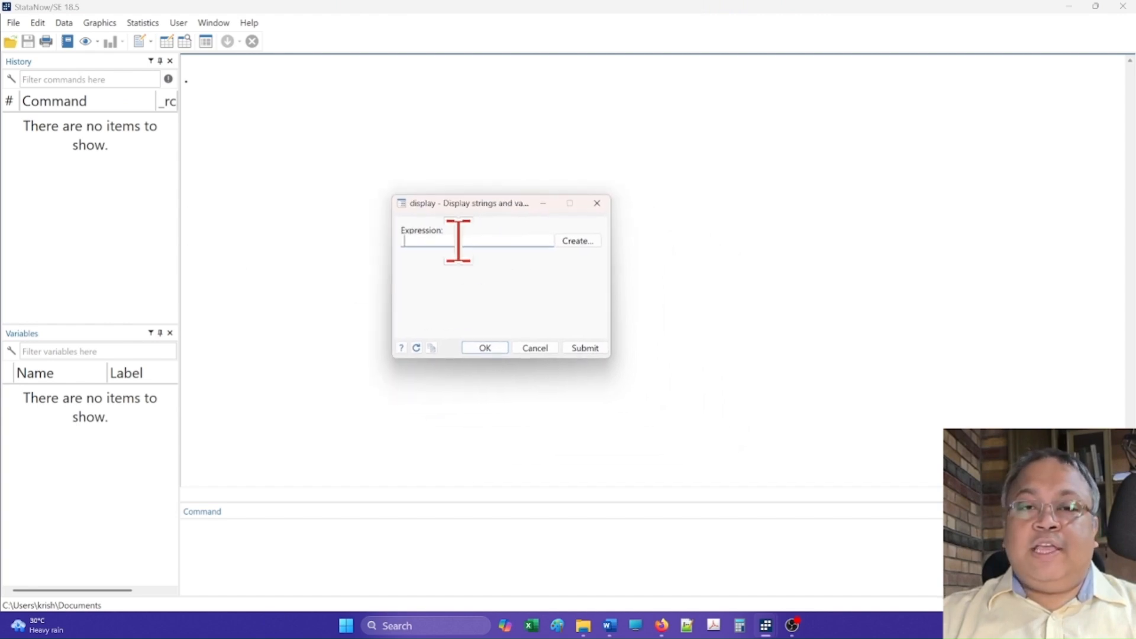
{"action": "type", "text": "5"}
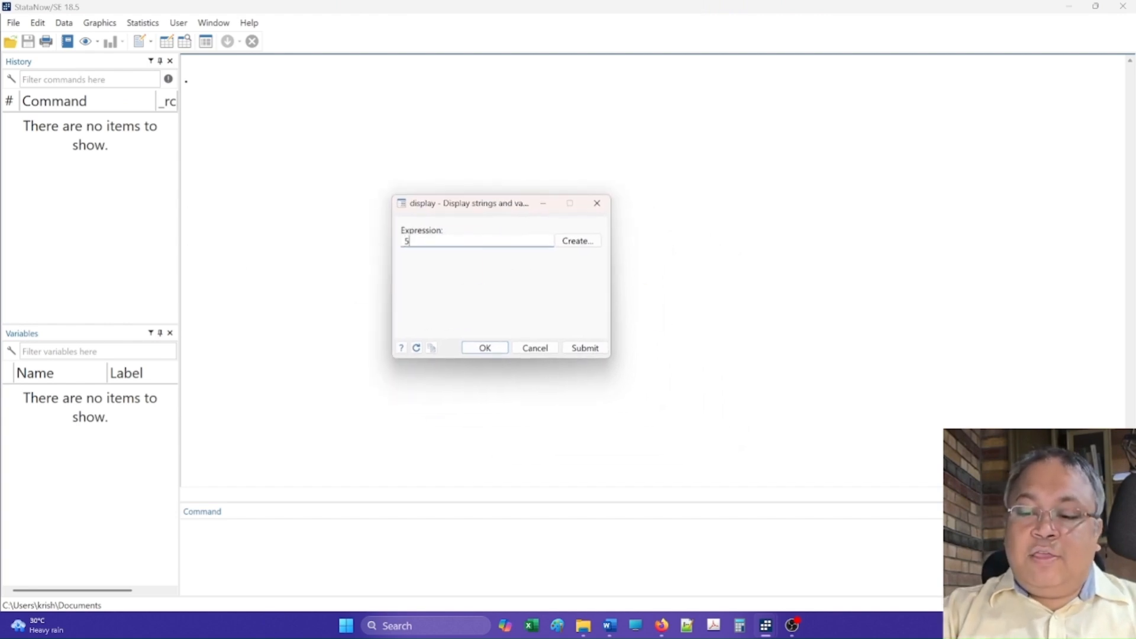
{"action": "type", "text": "+4"}
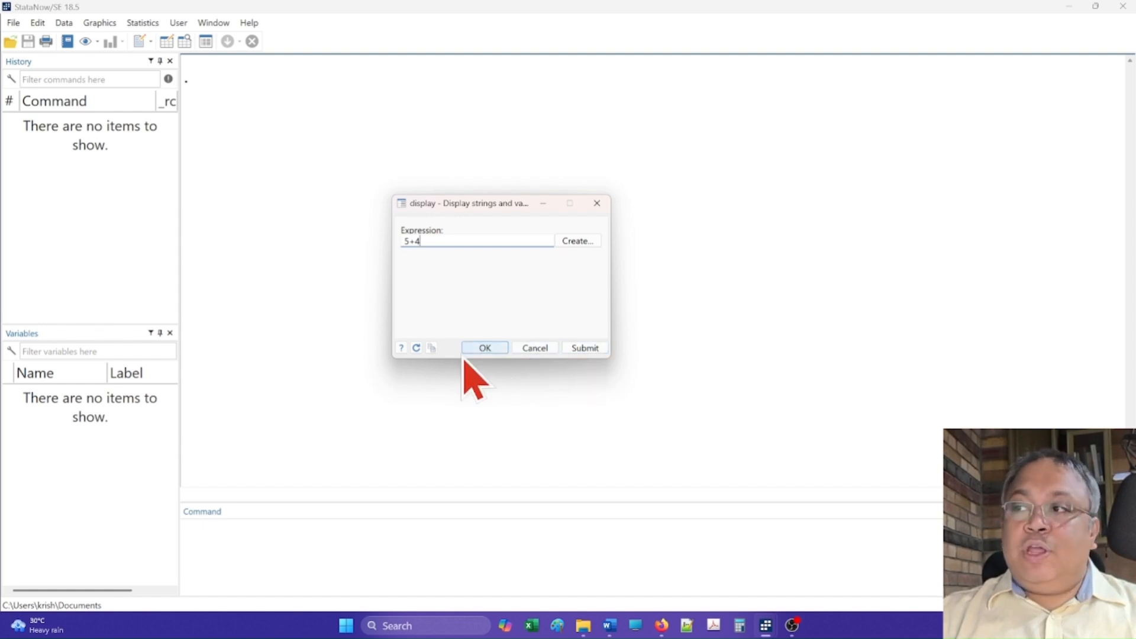
Step: Copy the dialog's display command to the clipboard
{"action": "left_click", "coordinate": [434, 352]}
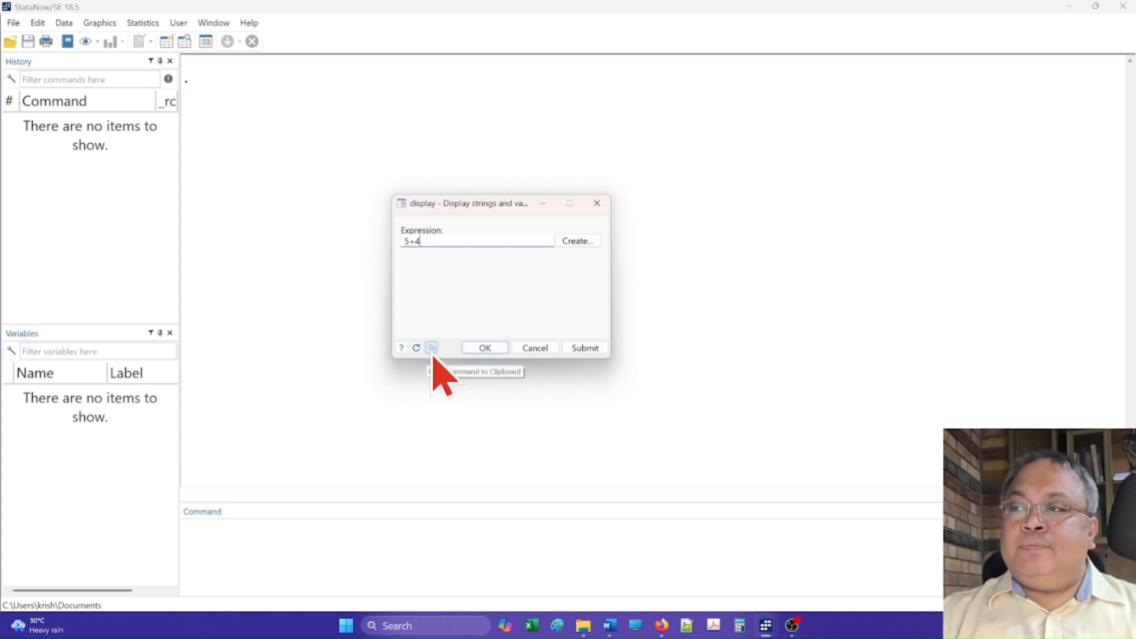
{"action": "left_click", "coordinate": [432, 349]}
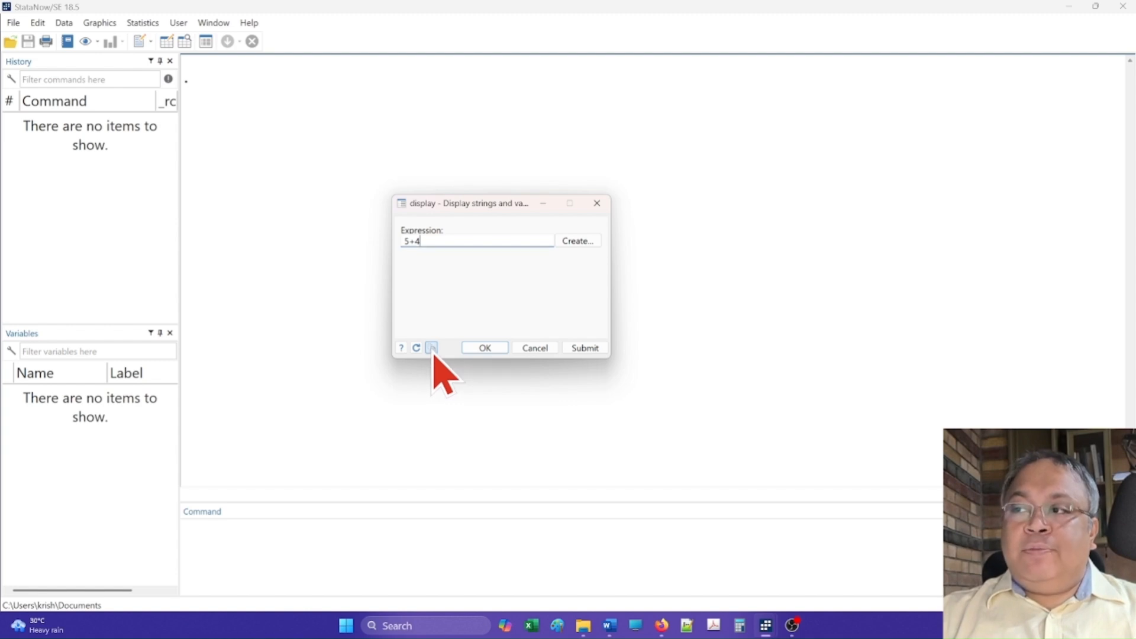
{"action": "left_click", "coordinate": [459, 370]}
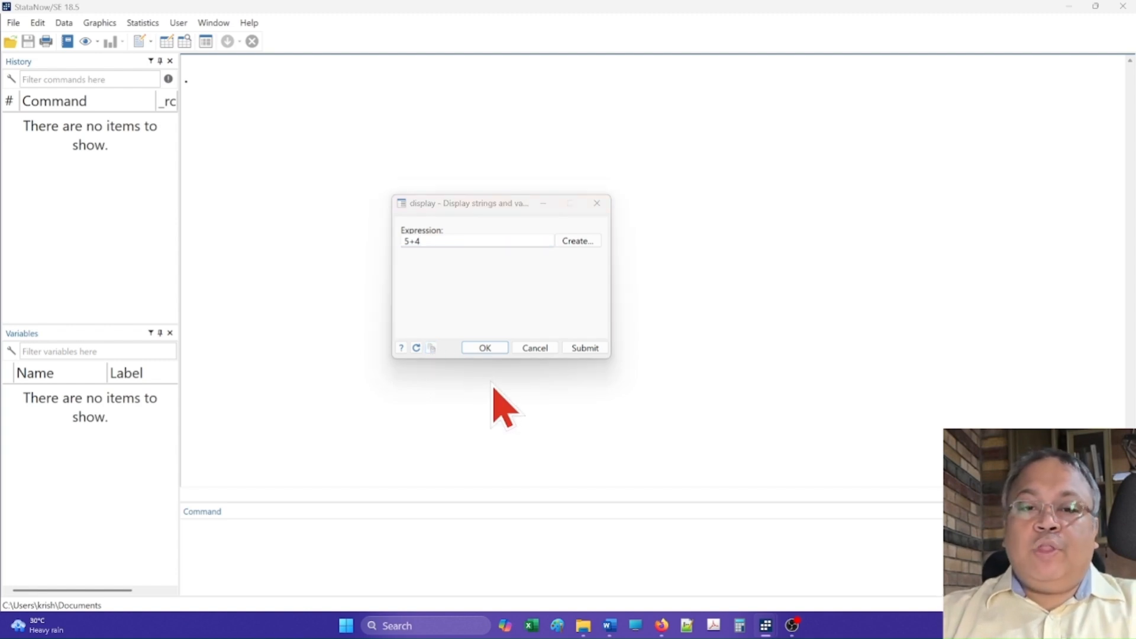
Step: Paste the copied display command into the Do-file Editor
{"action": "key", "text": "ctrl+9"}
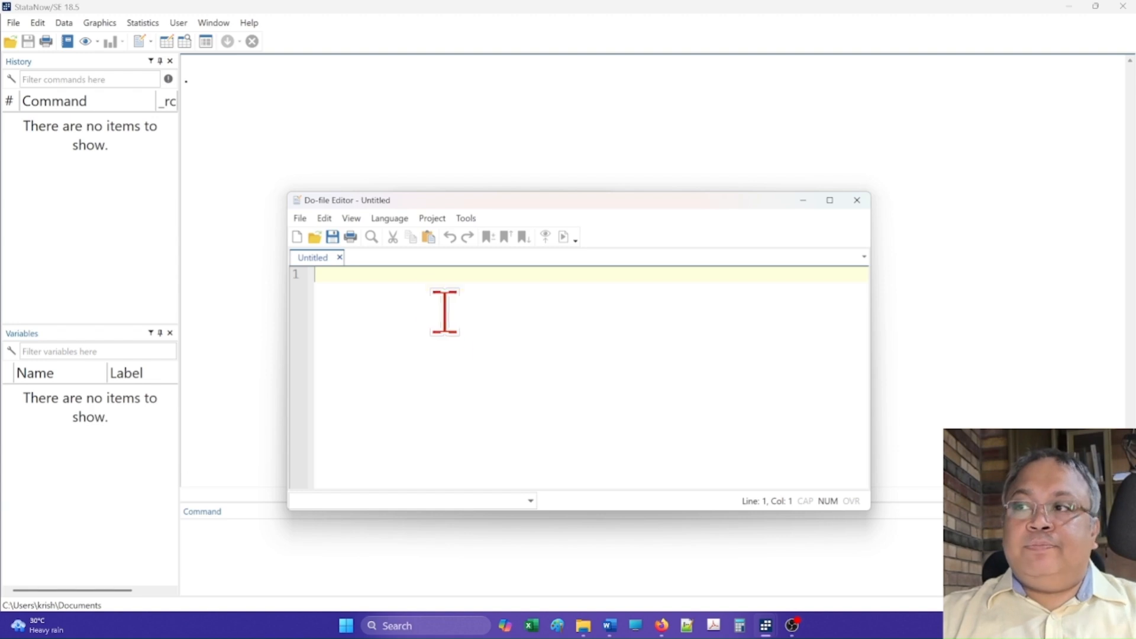
{"action": "right_click", "coordinate": [386, 284]}
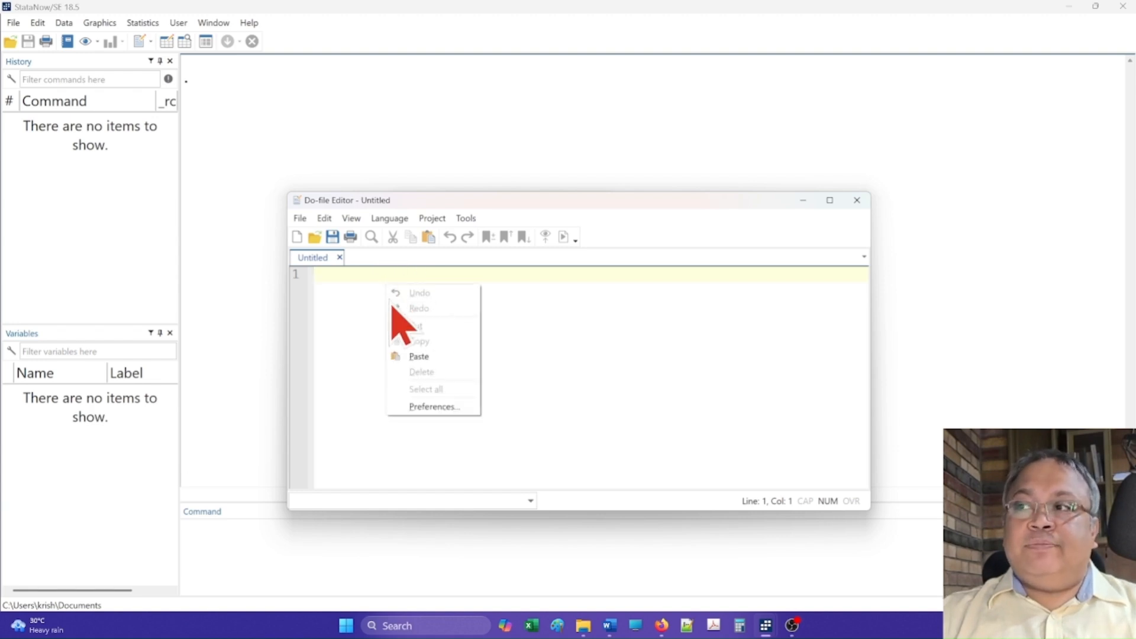
{"action": "right_click", "coordinate": [350, 285]}
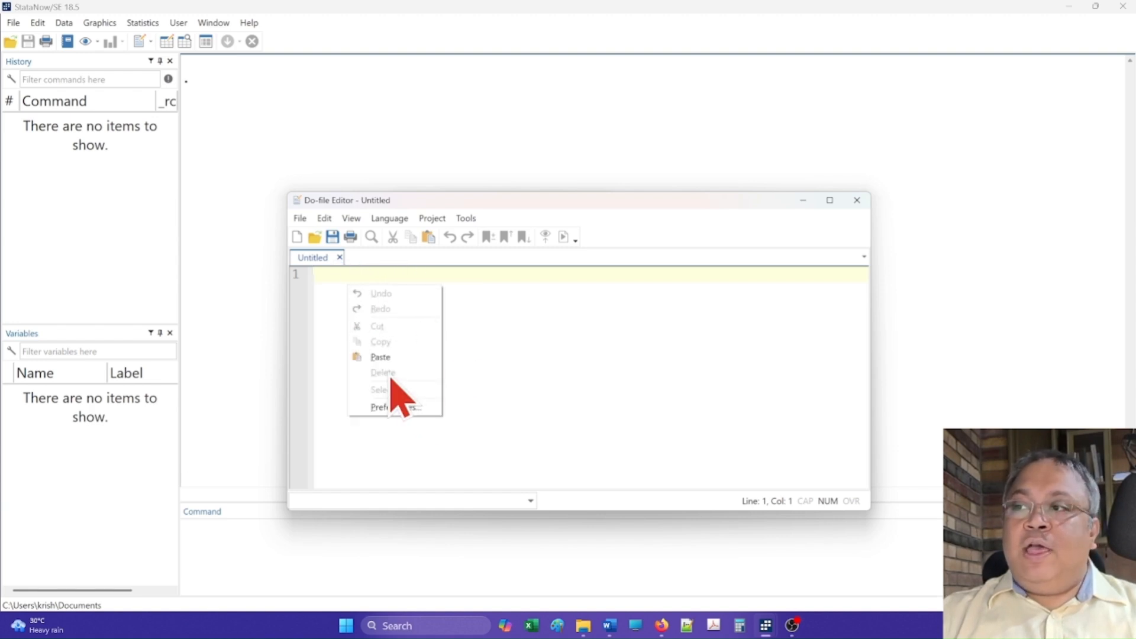
{"action": "left_click", "coordinate": [383, 359]}
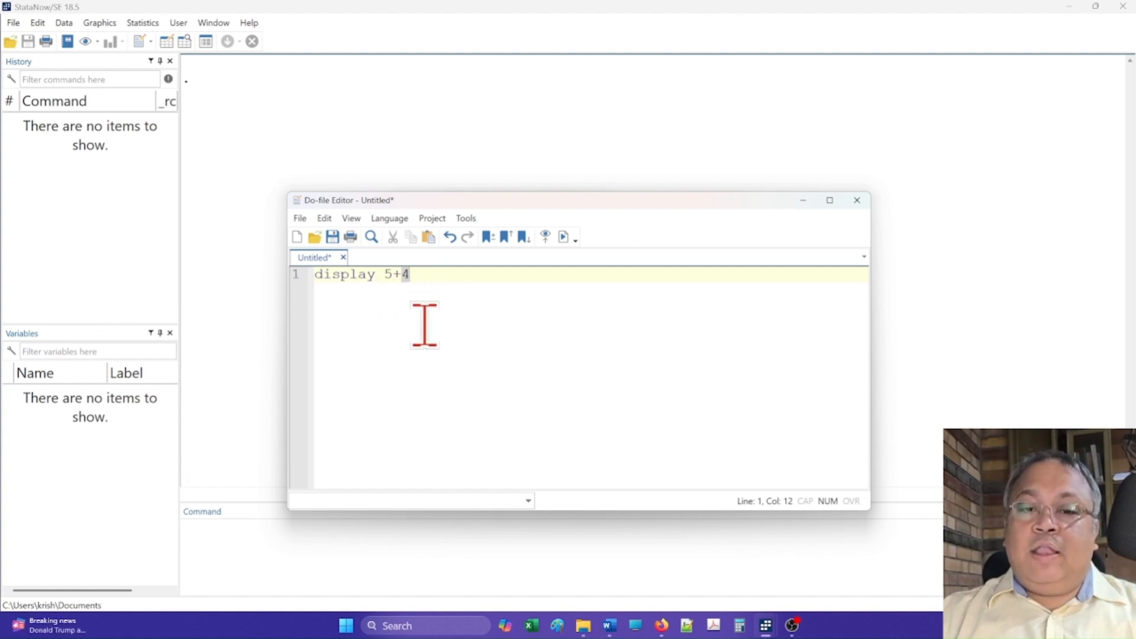
Step: Select the display 5+4 line and execute the selection as a do-file
{"action": "left_click_drag", "start_coordinate": [420, 283], "coordinate": [302, 278]}
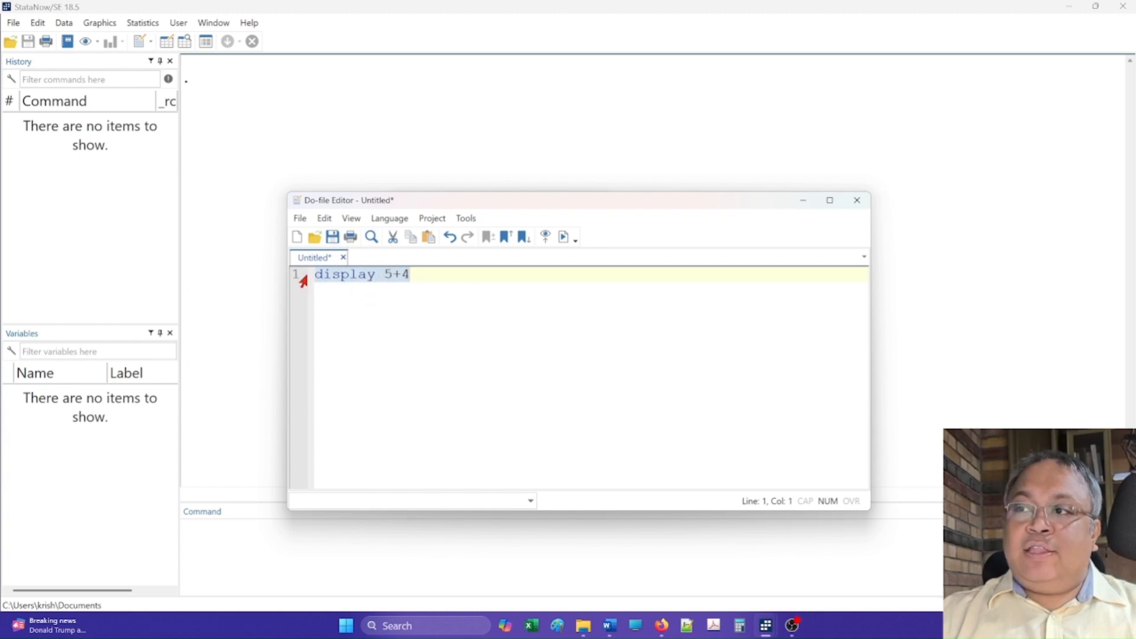
{"action": "left_click", "coordinate": [565, 244]}
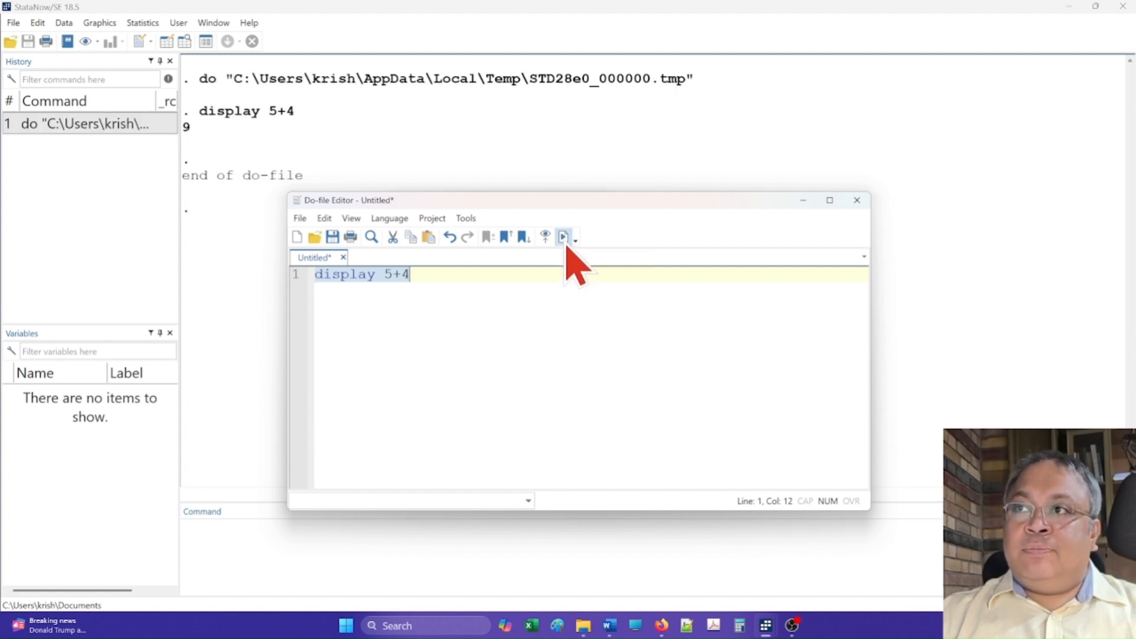
Step: Arrange the dialog and editor windows side by side and submit the 5+4 expression from the dialog
{"action": "left_click_drag", "start_coordinate": [629, 200], "coordinate": [864, 214]}
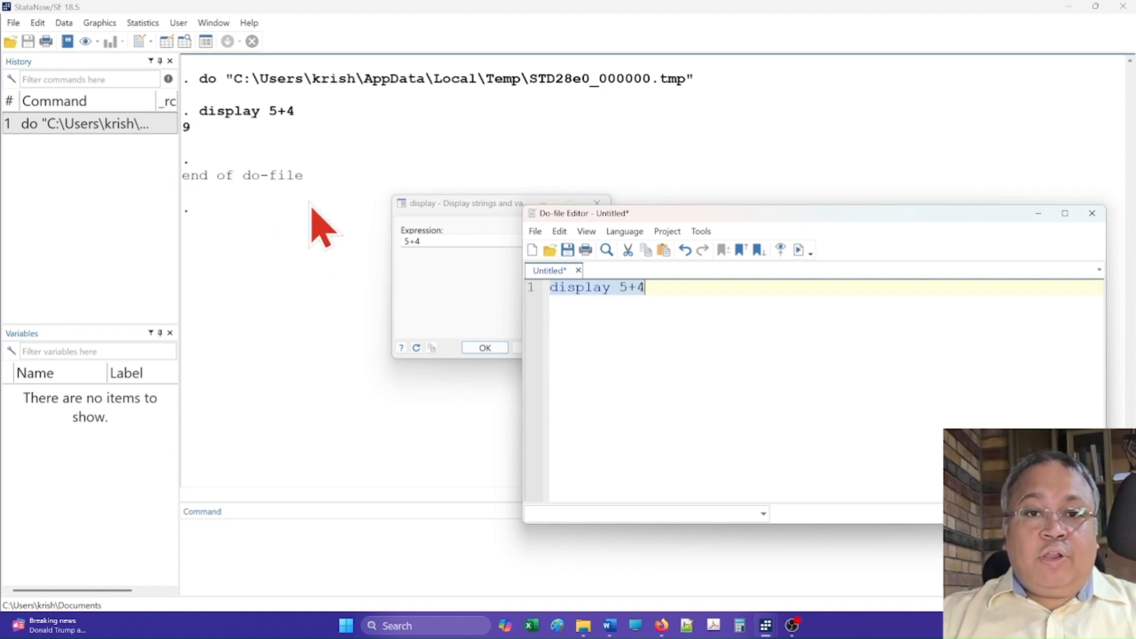
{"action": "left_click_drag", "start_coordinate": [420, 204], "coordinate": [307, 196]}
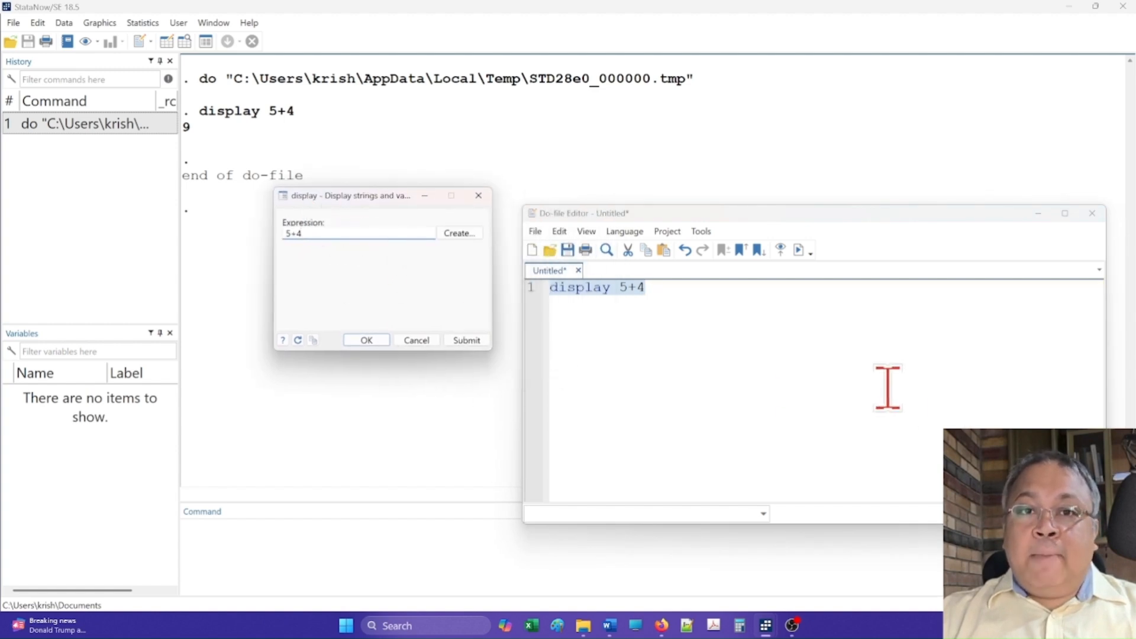
{"action": "left_click_drag", "start_coordinate": [683, 214], "coordinate": [664, 173]}
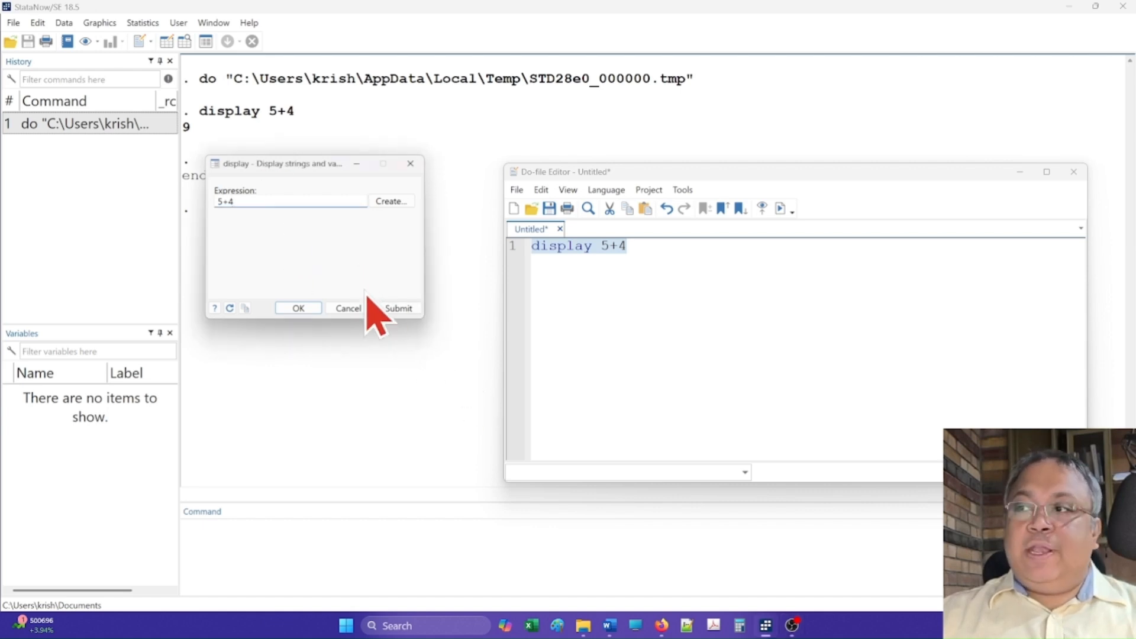
{"action": "left_click", "coordinate": [398, 308]}
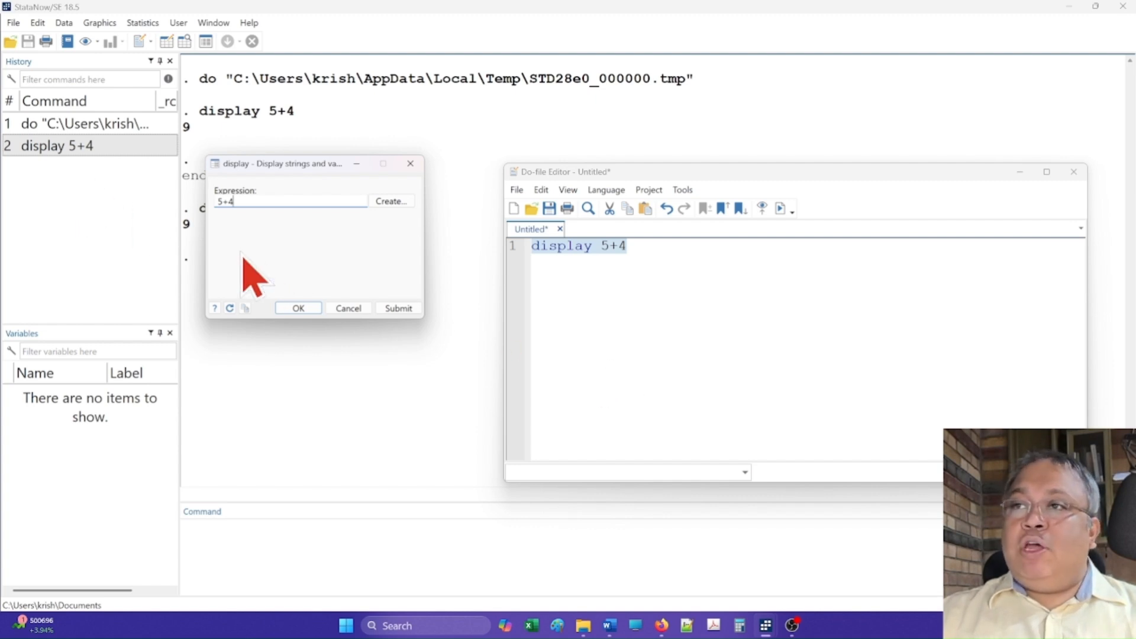
Step: Copy the display 5+4 command from the History list
{"action": "left_click", "coordinate": [72, 169]}
{"action": "left_click", "coordinate": [68, 155]}
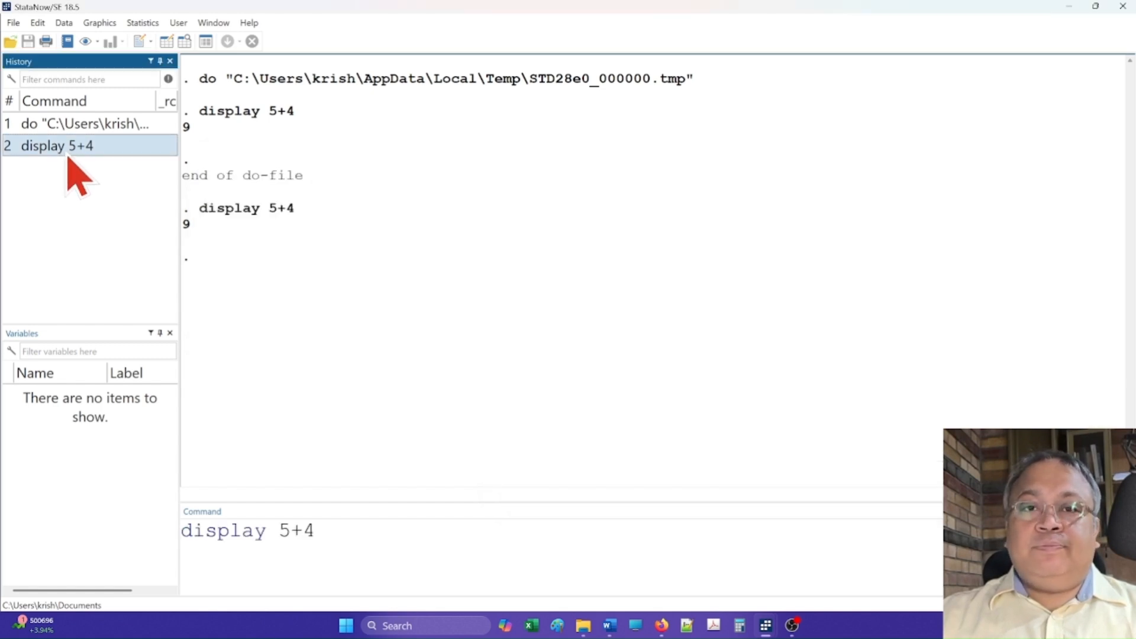
{"action": "right_click", "coordinate": [68, 159]}
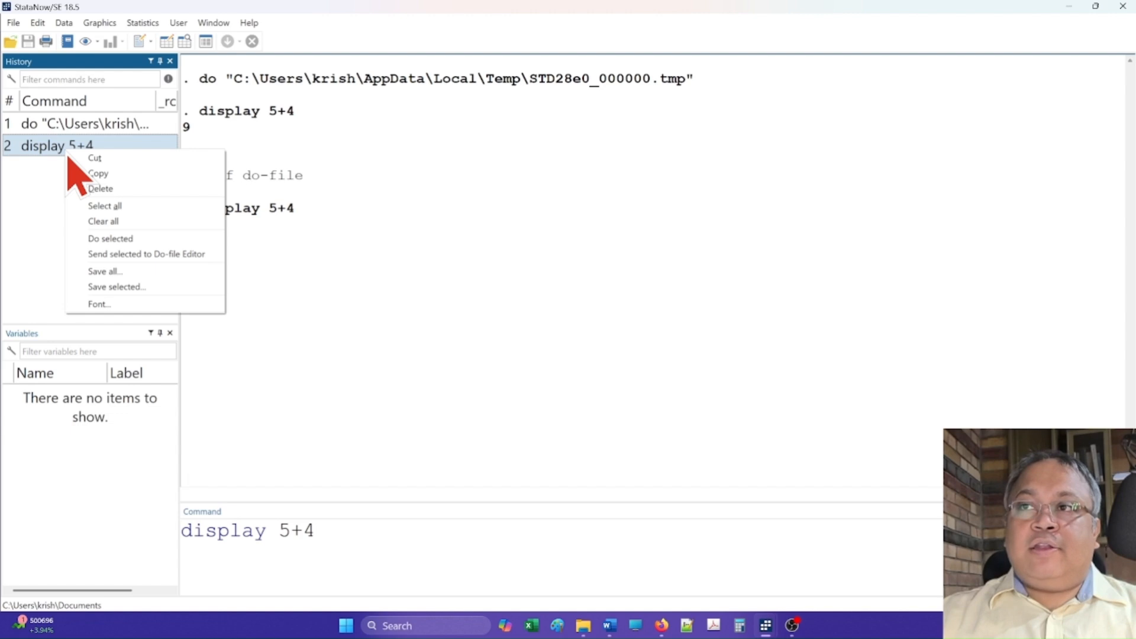
{"action": "left_click", "coordinate": [111, 180]}
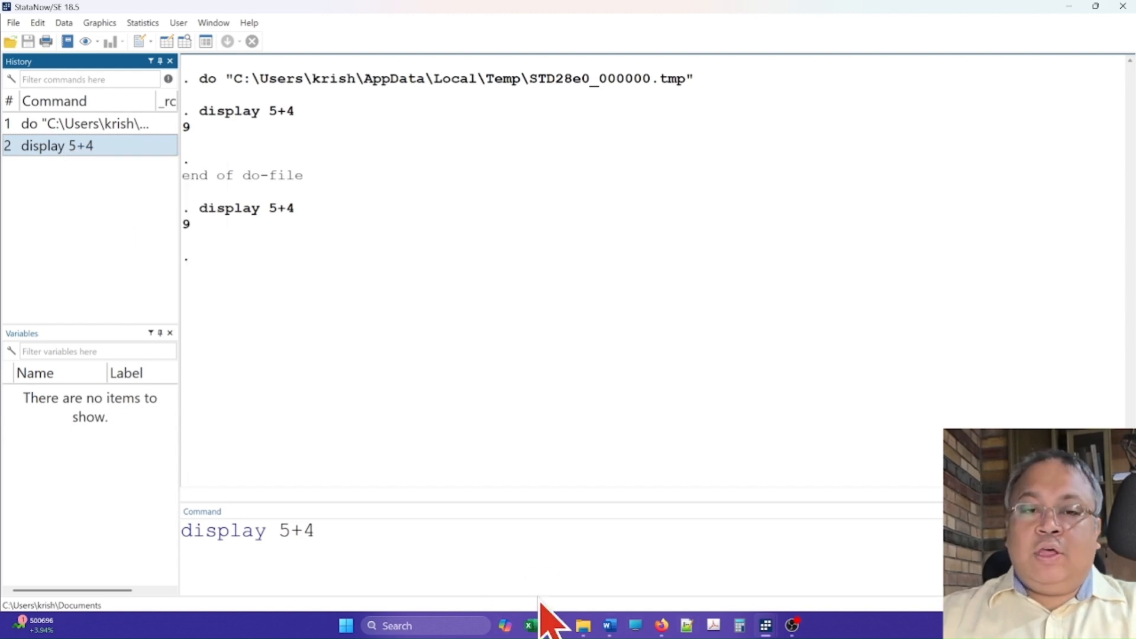
Step: Switch to the Do-file Editor and add two blank lines below the first command
{"action": "key", "text": "alt+Tab"}
{"action": "left_click", "coordinate": [475, 425]}
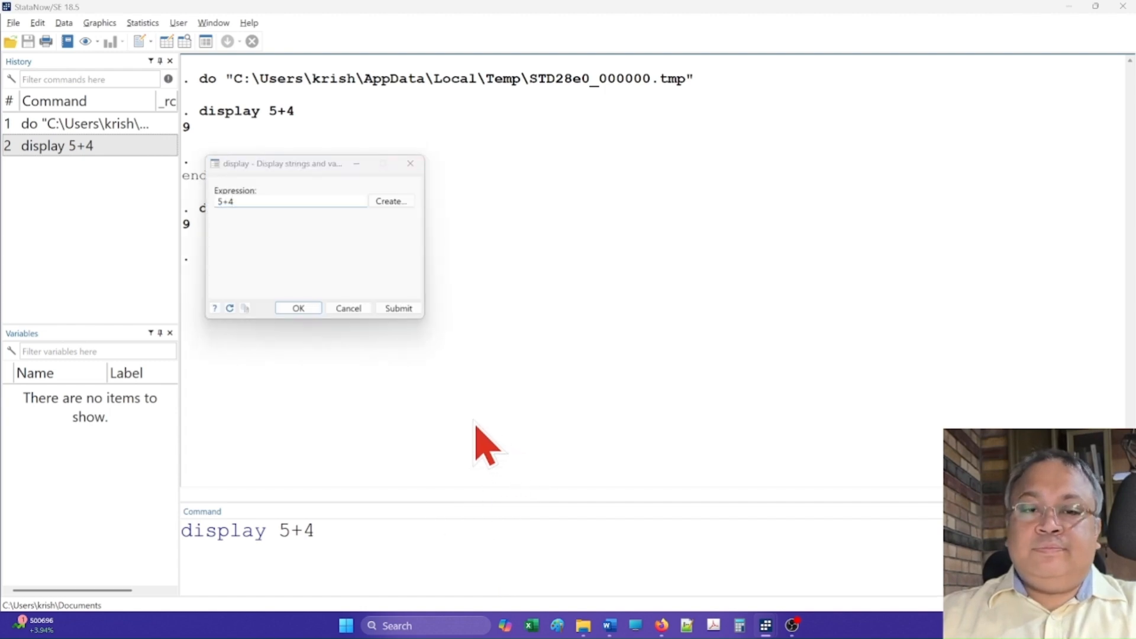
{"action": "key", "text": "alt+Tab"}
{"action": "left_click_drag", "start_coordinate": [618, 289], "coordinate": [658, 255]}
{"action": "left_click", "coordinate": [659, 255]}
{"action": "key", "text": "Return"}
{"action": "key", "text": "Return"}
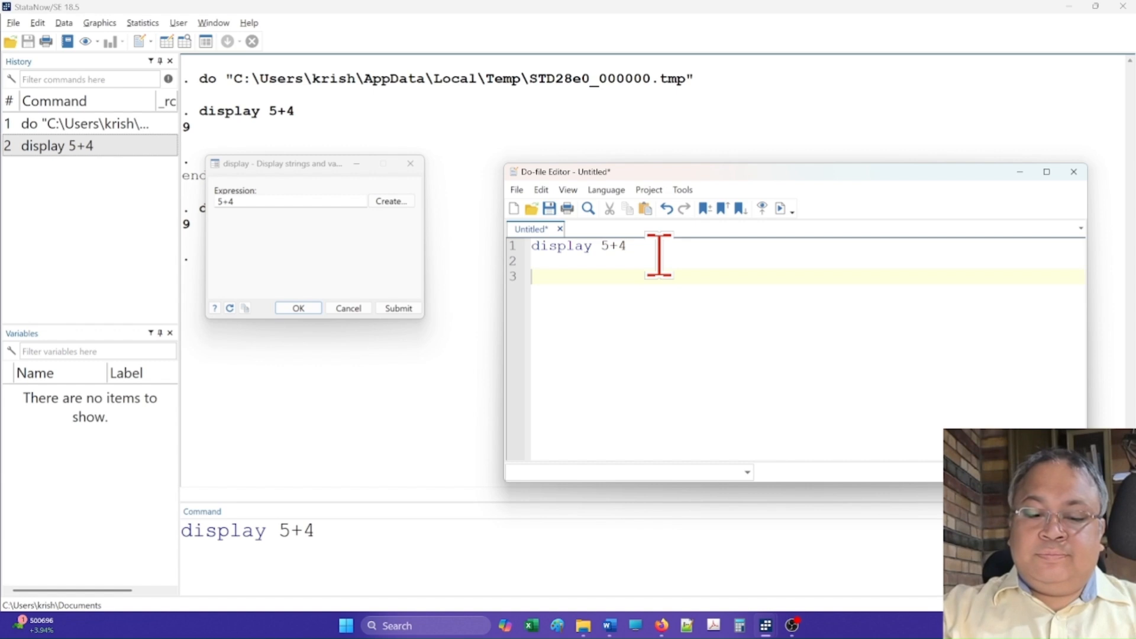
Step: Paste the copied command on line 3 of the do-file, then undo the paste
{"action": "right_click", "coordinate": [563, 273]}
{"action": "left_click", "coordinate": [597, 344]}
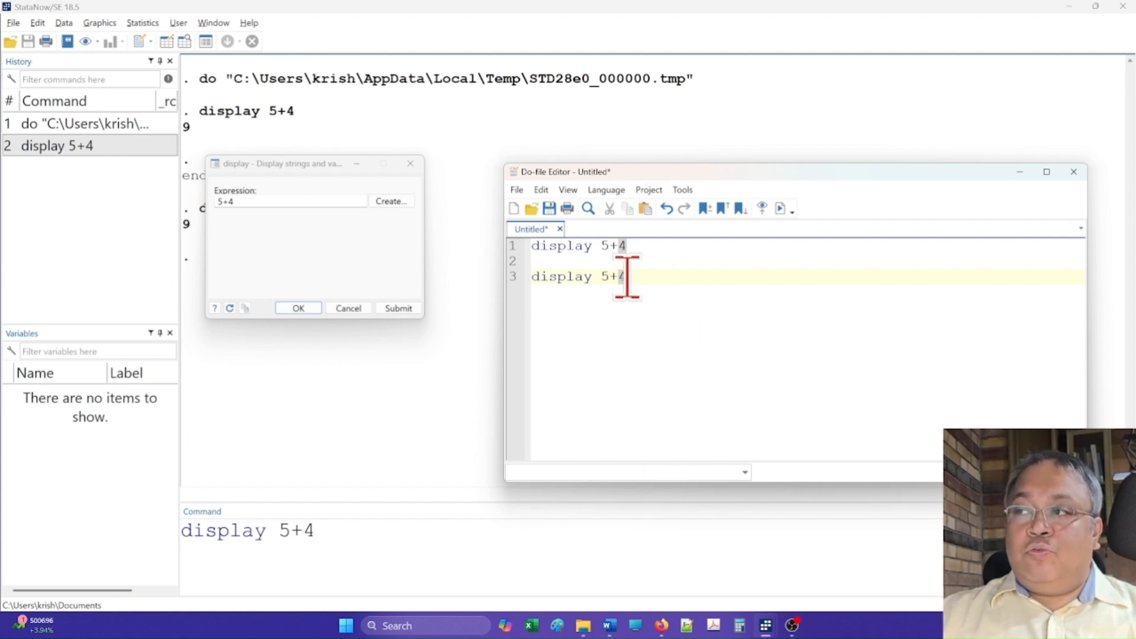
{"action": "left_click_drag", "start_coordinate": [626, 275], "coordinate": [487, 246]}
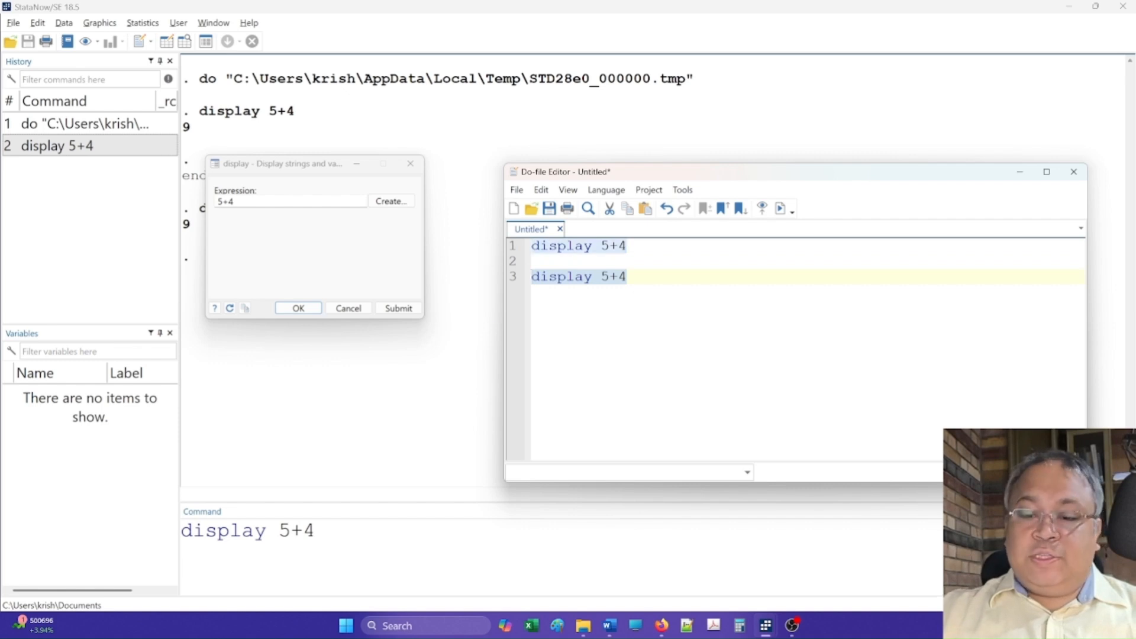
{"action": "key", "text": "ctrl+z"}
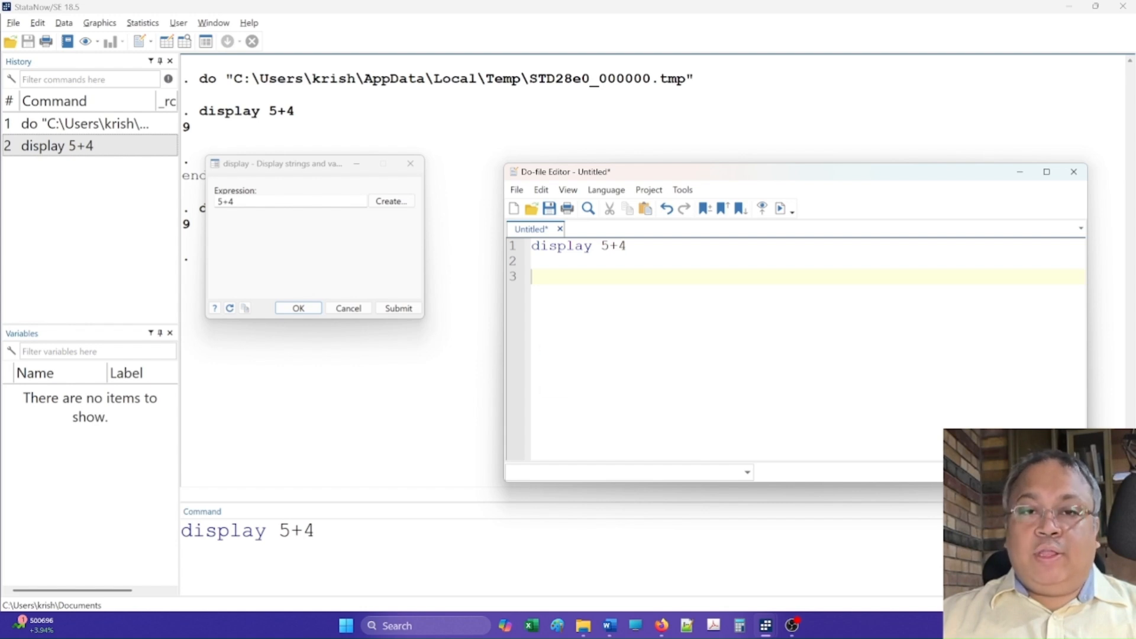
Step: Open the mydata.dta dataset from the D:\Stata folder
{"action": "key", "text": "alt+Tab"}
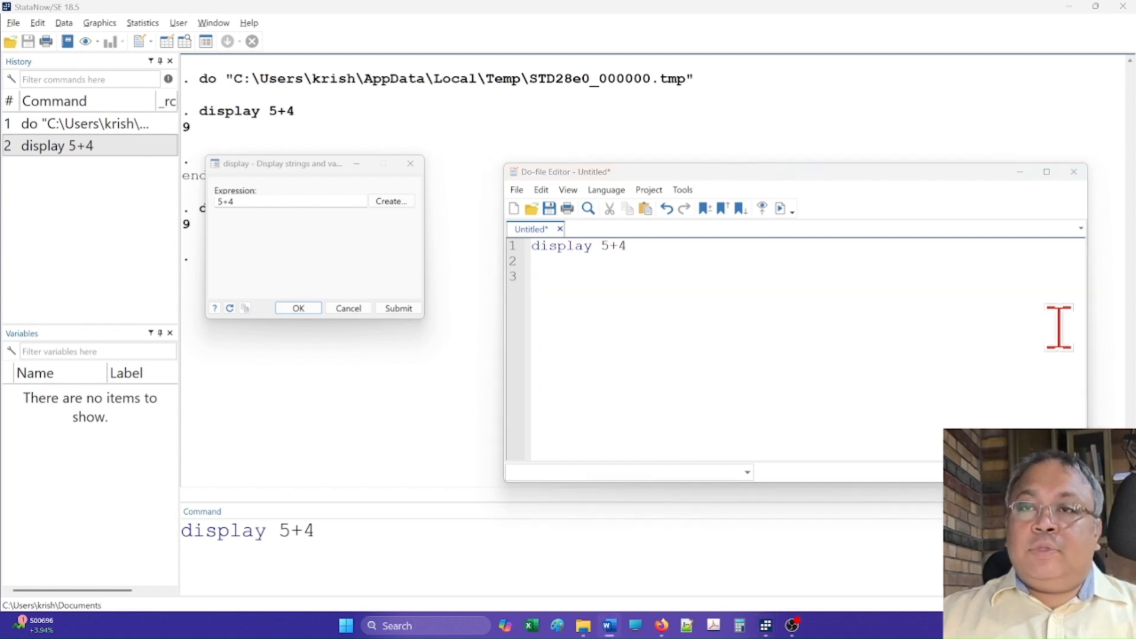
{"action": "left_click", "coordinate": [12, 25]}
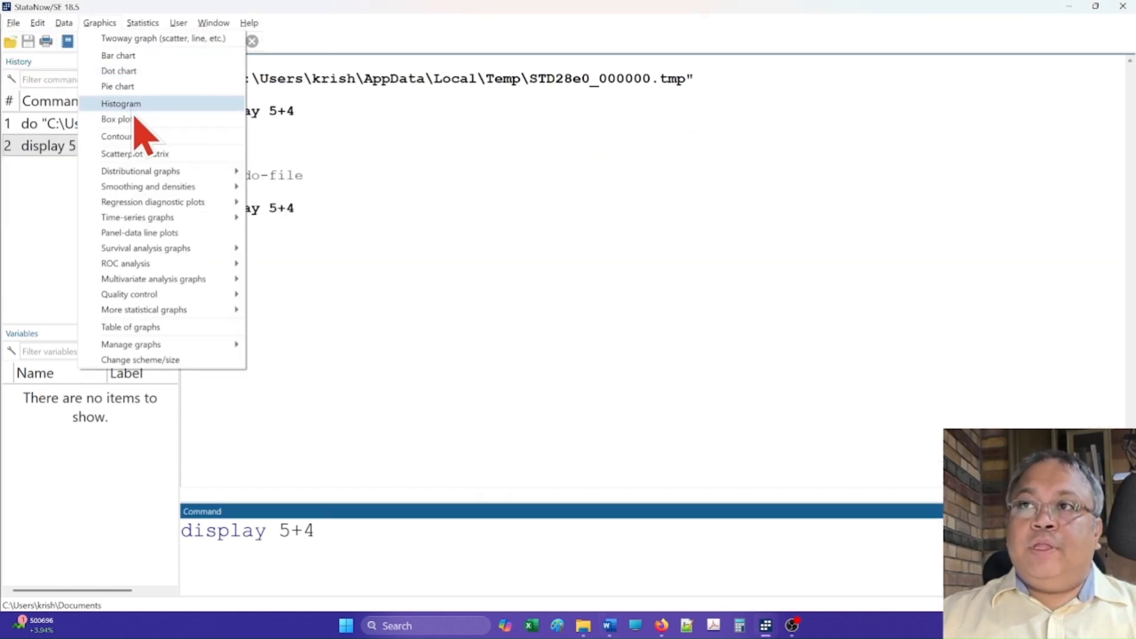
{"action": "left_click", "coordinate": [32, 41]}
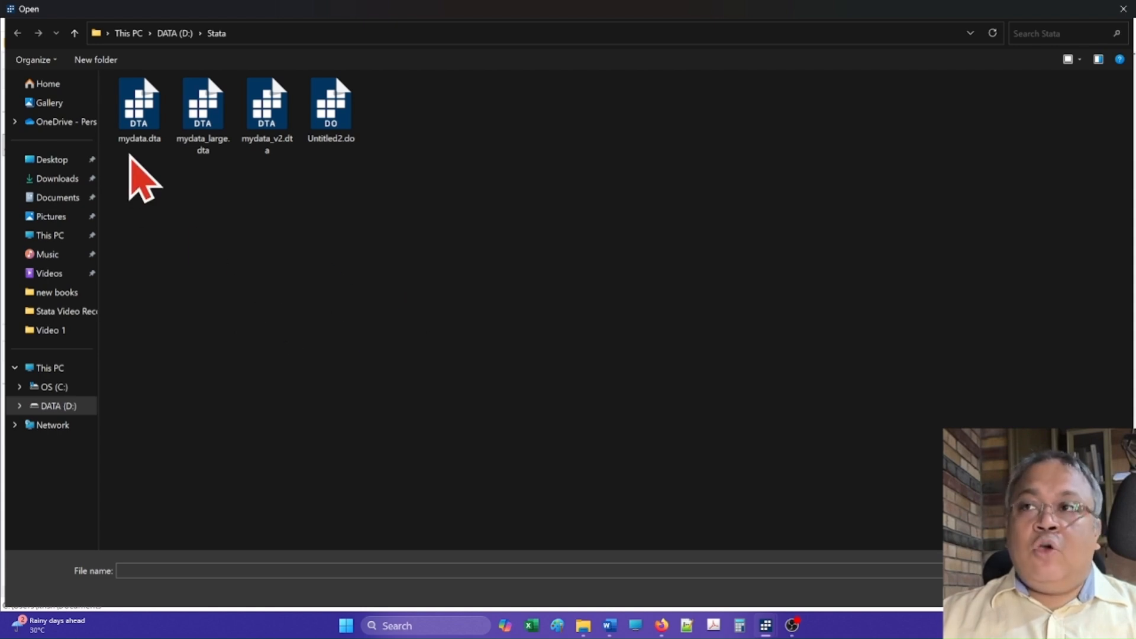
{"action": "left_click", "coordinate": [146, 137]}
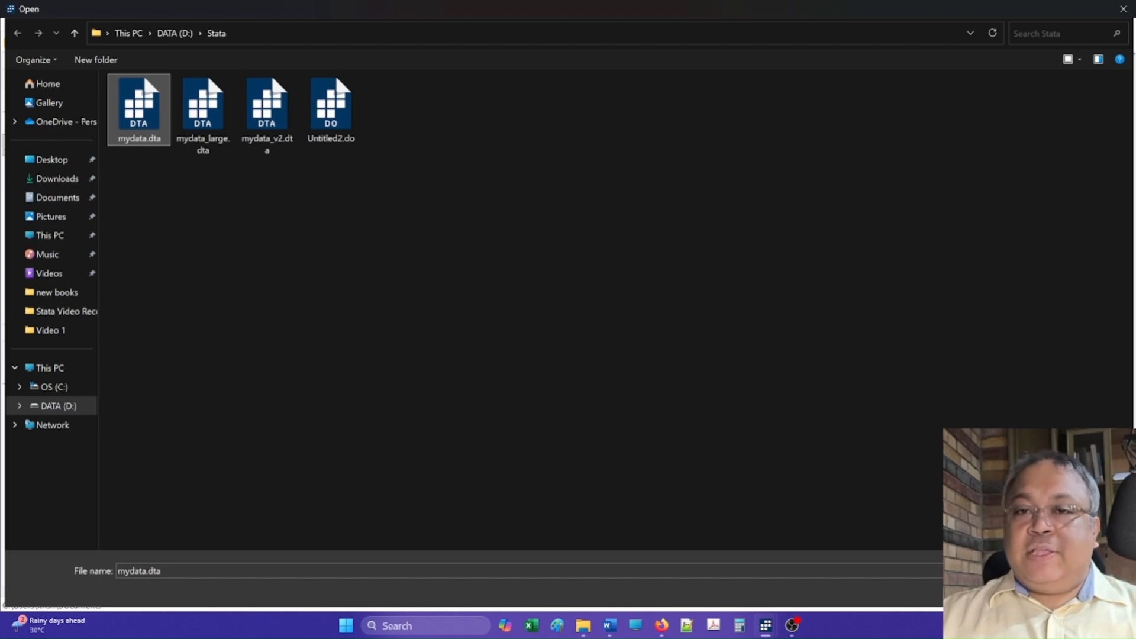
{"action": "double_click", "coordinate": [143, 76]}
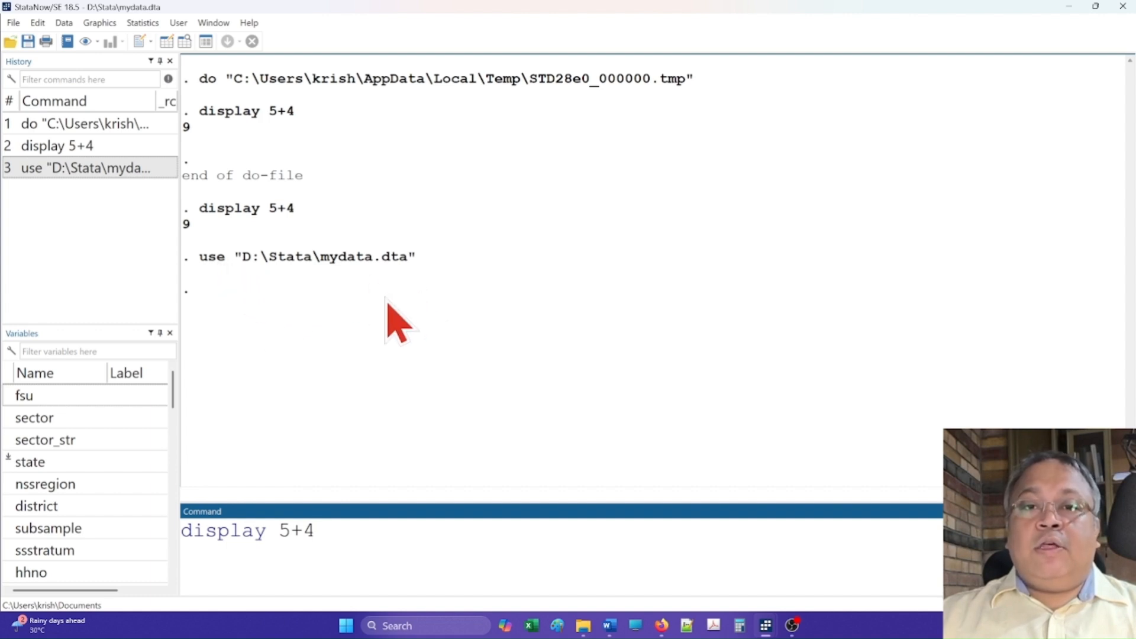
Step: Copy the use "D:\Stata\mydata.dta" command from History and bring up the Do-file Editor
{"action": "left_click", "coordinate": [66, 172]}
{"action": "right_click", "coordinate": [67, 171]}
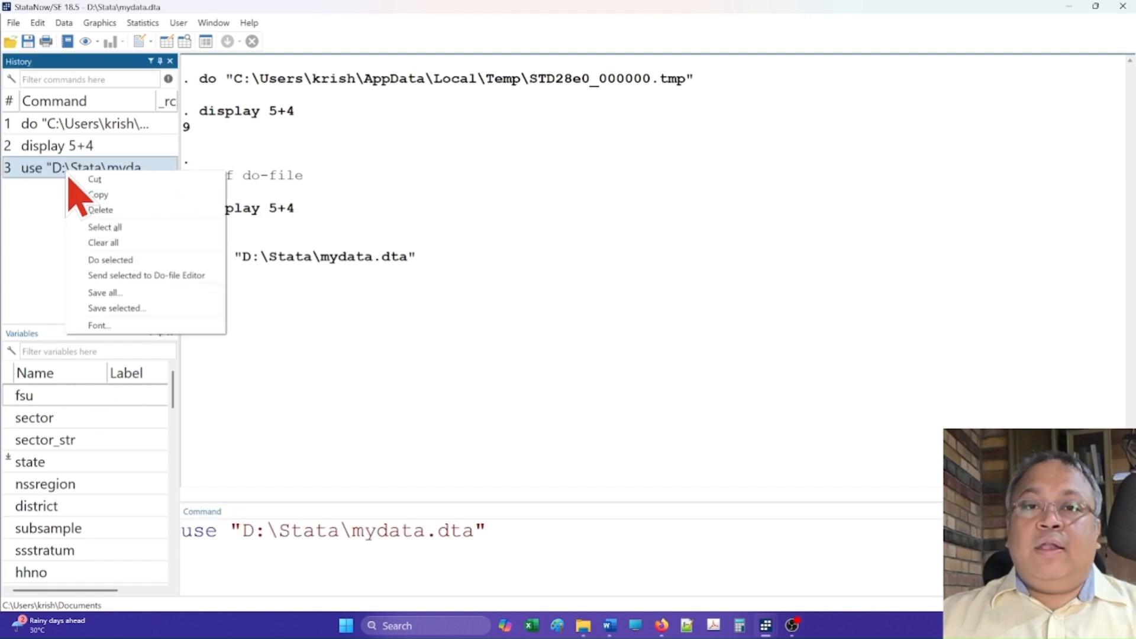
{"action": "left_click", "coordinate": [106, 195]}
{"action": "key", "text": "ctrl+9"}
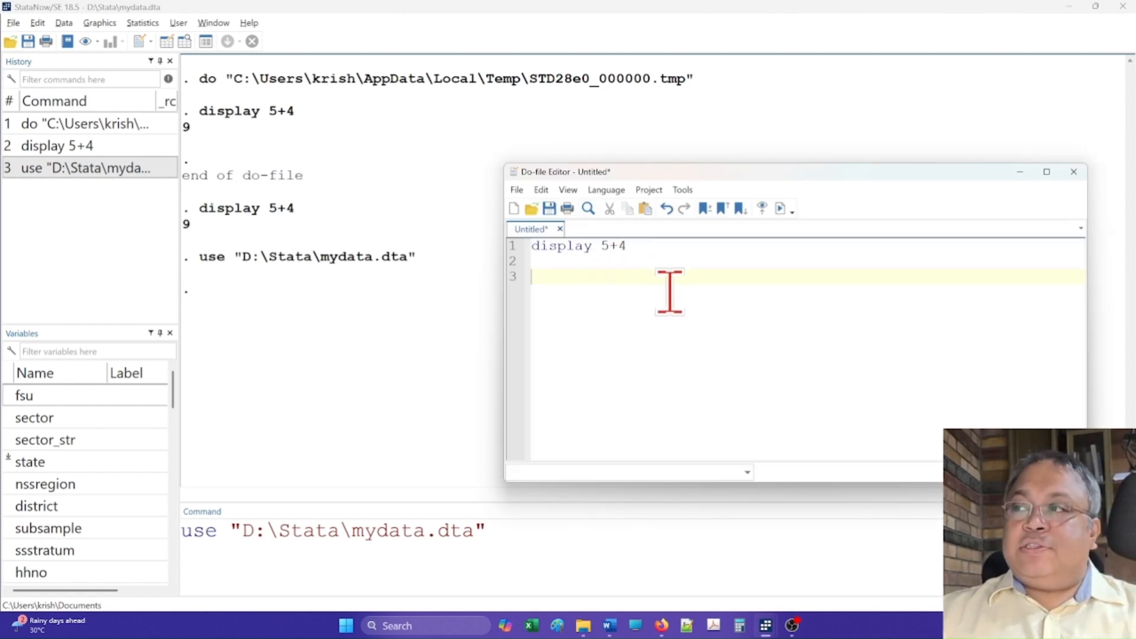
Step: Paste the use command on line 3 of the do-file and append the clear option to it
{"action": "right_click", "coordinate": [663, 273]}
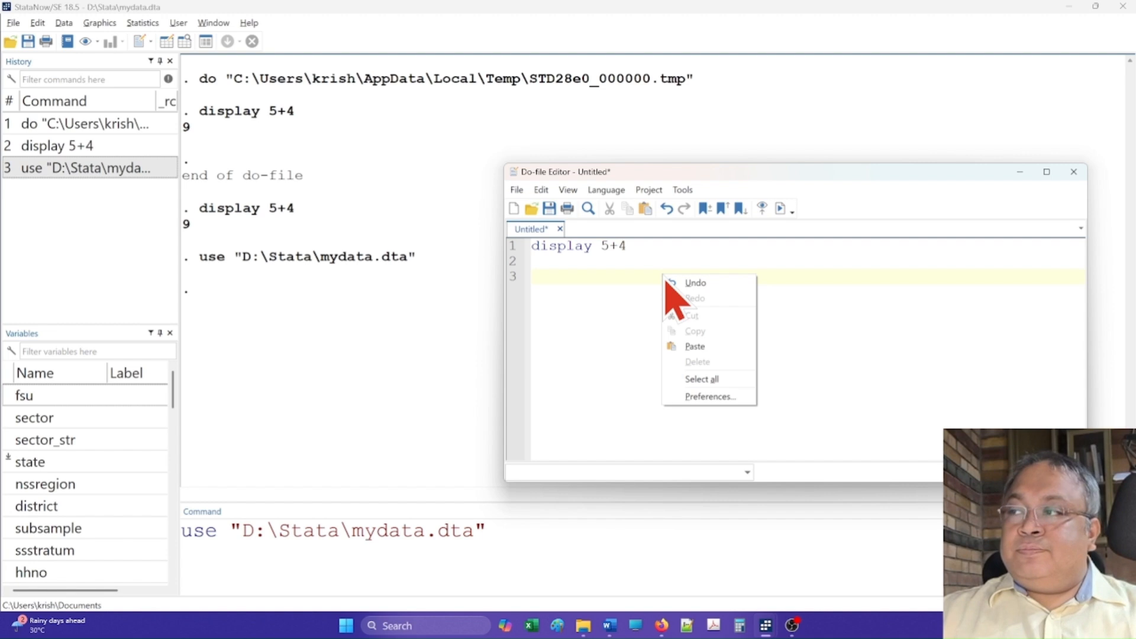
{"action": "left_click", "coordinate": [710, 346]}
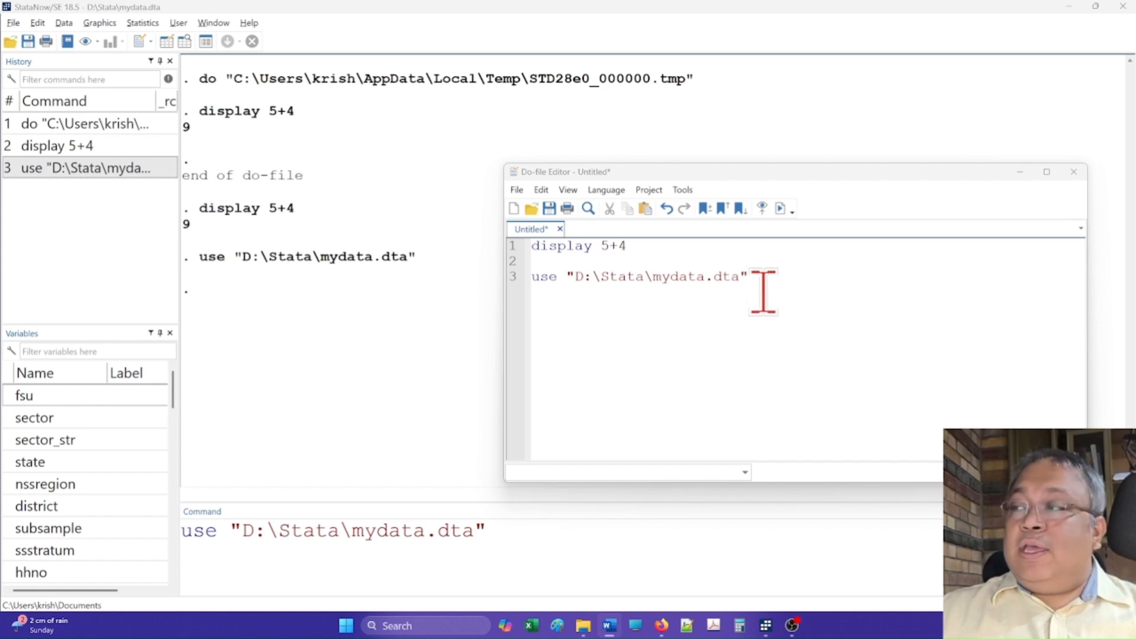
{"action": "left_click", "coordinate": [919, 308]}
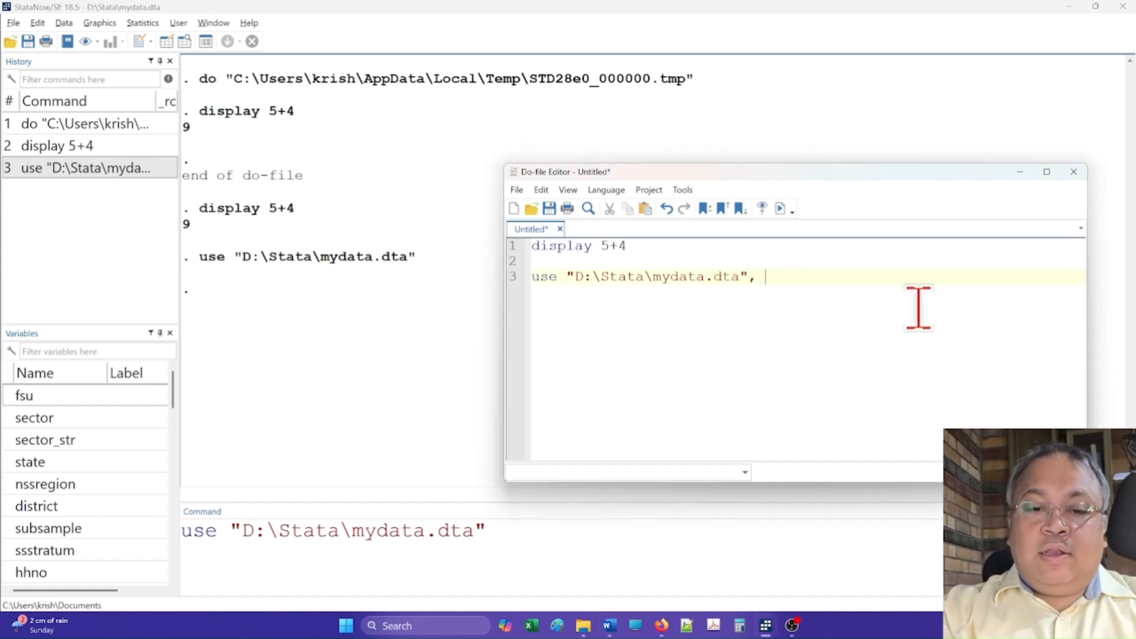
{"action": "type", "text": "c"}
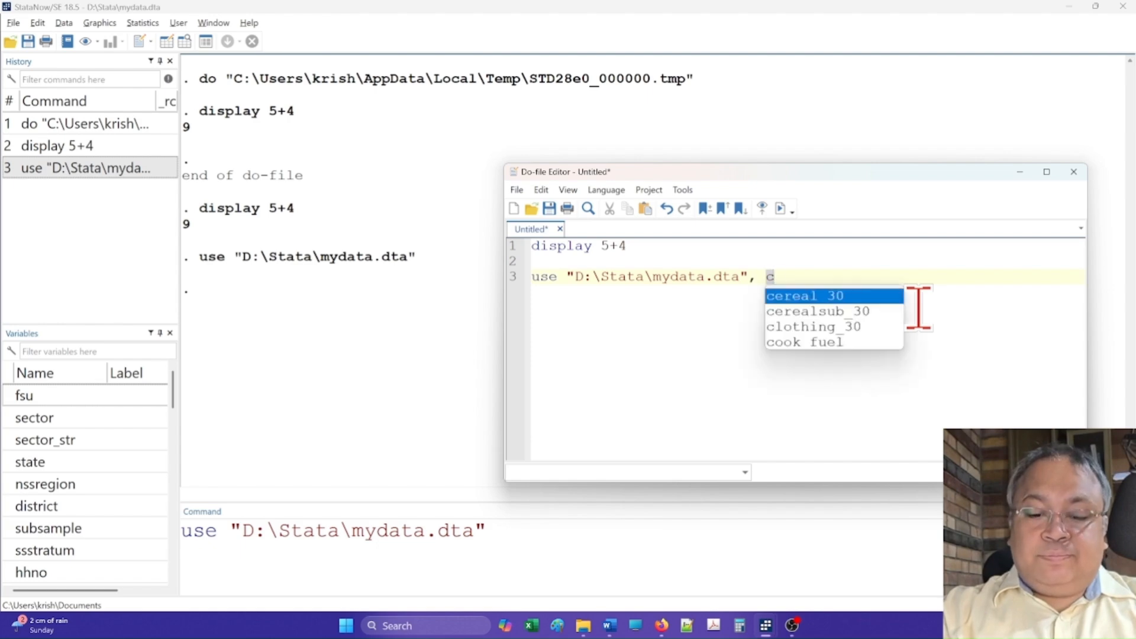
{"action": "type", "text": "lear"}
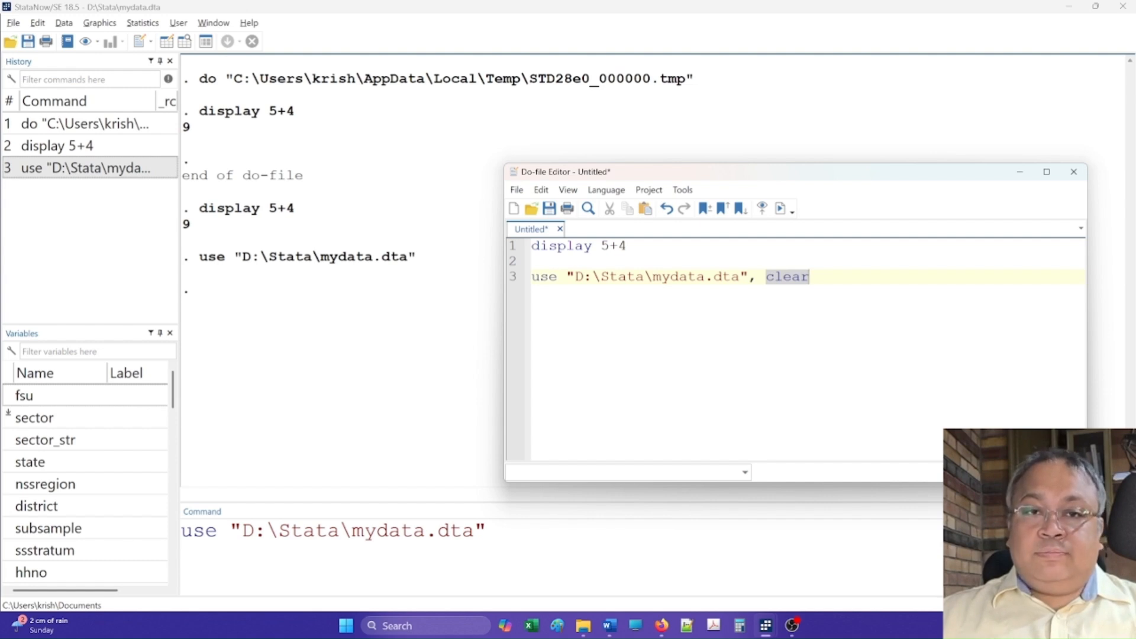
Step: Save the do-file as myfirstdo in the D:\Stata folder
{"action": "left_click", "coordinate": [516, 190]}
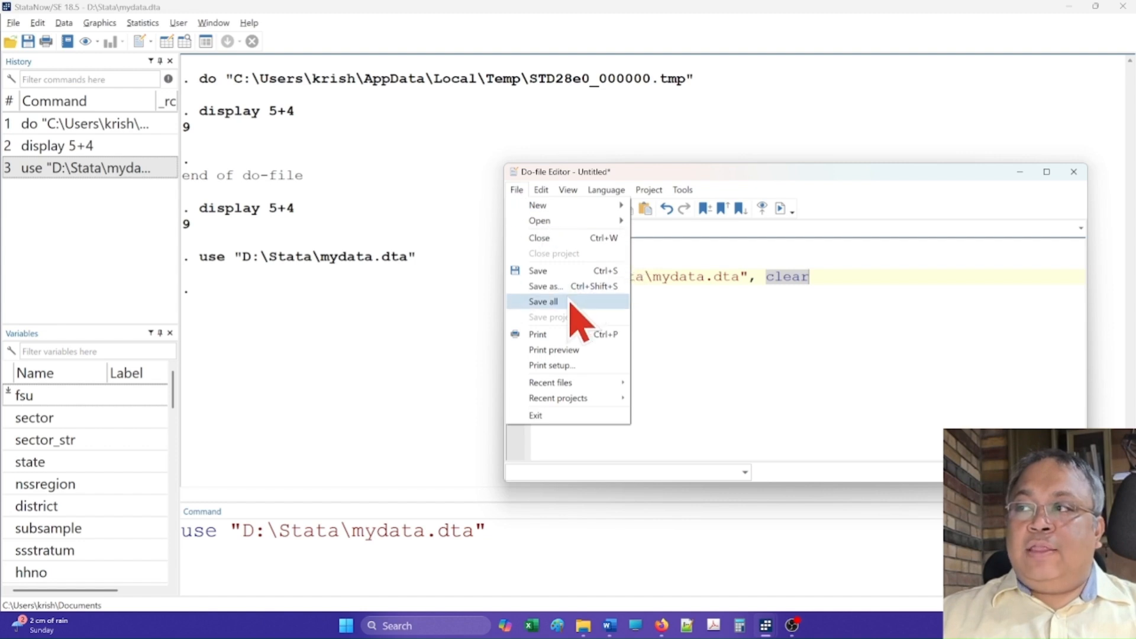
{"action": "left_click", "coordinate": [807, 337]}
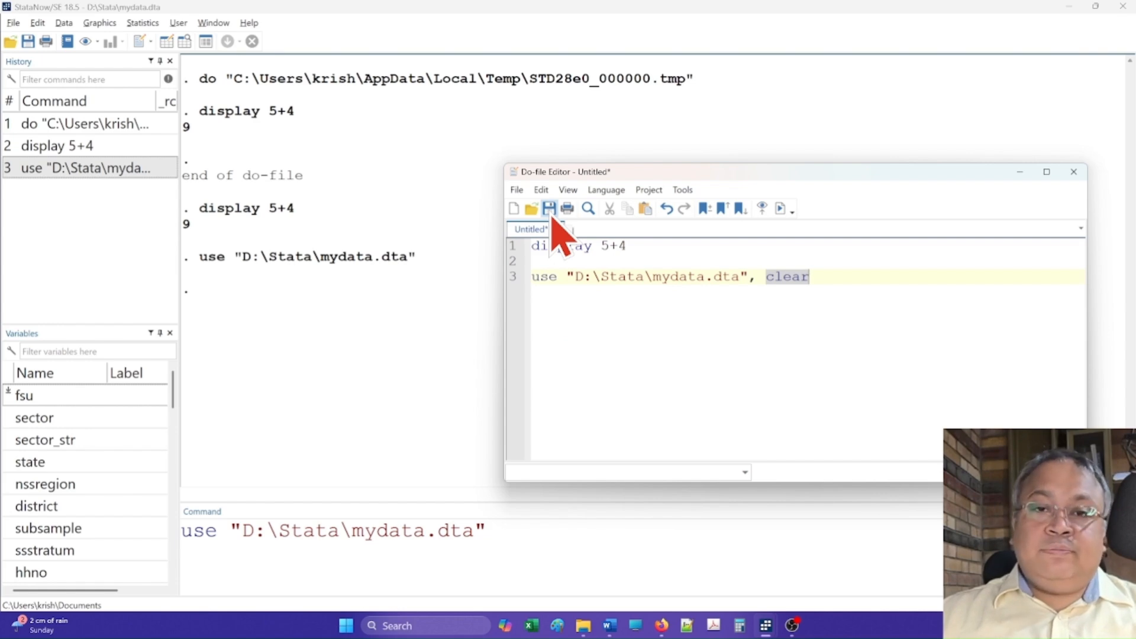
{"action": "left_click", "coordinate": [516, 189]}
{"action": "left_click", "coordinate": [517, 189]}
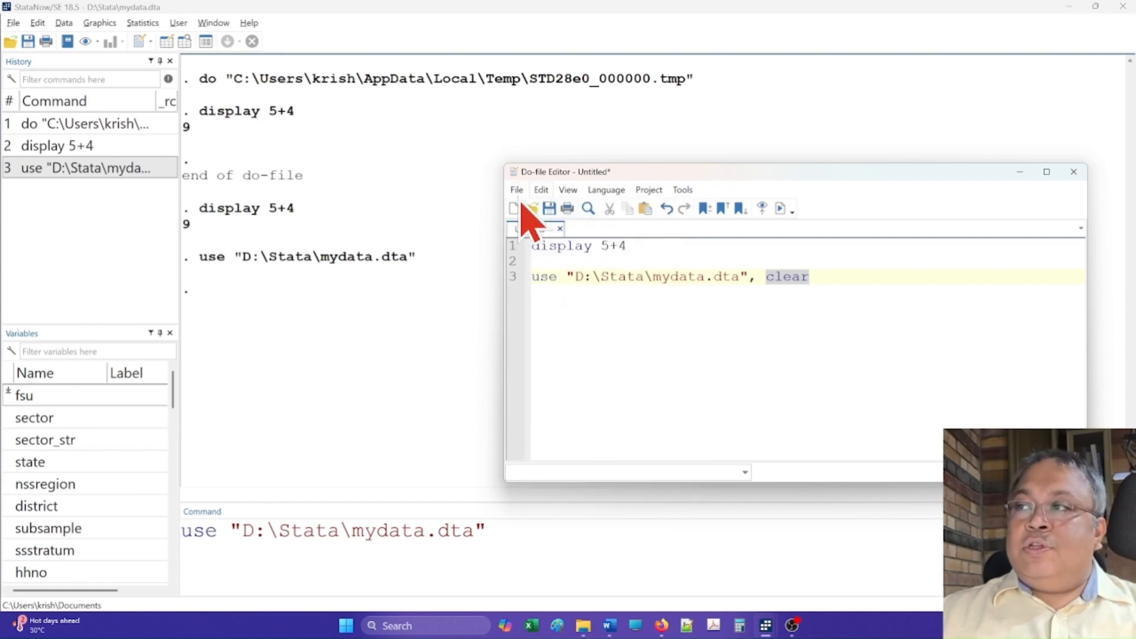
{"action": "left_click", "coordinate": [517, 191]}
{"action": "left_click", "coordinate": [533, 288]}
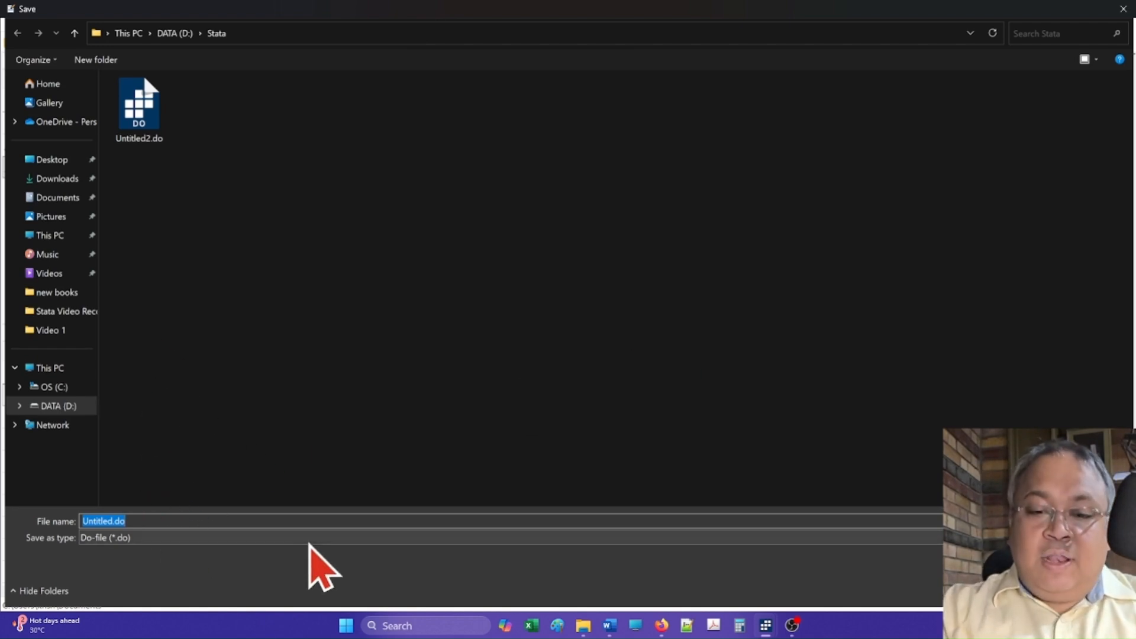
{"action": "type", "text": "myfirstdo"}
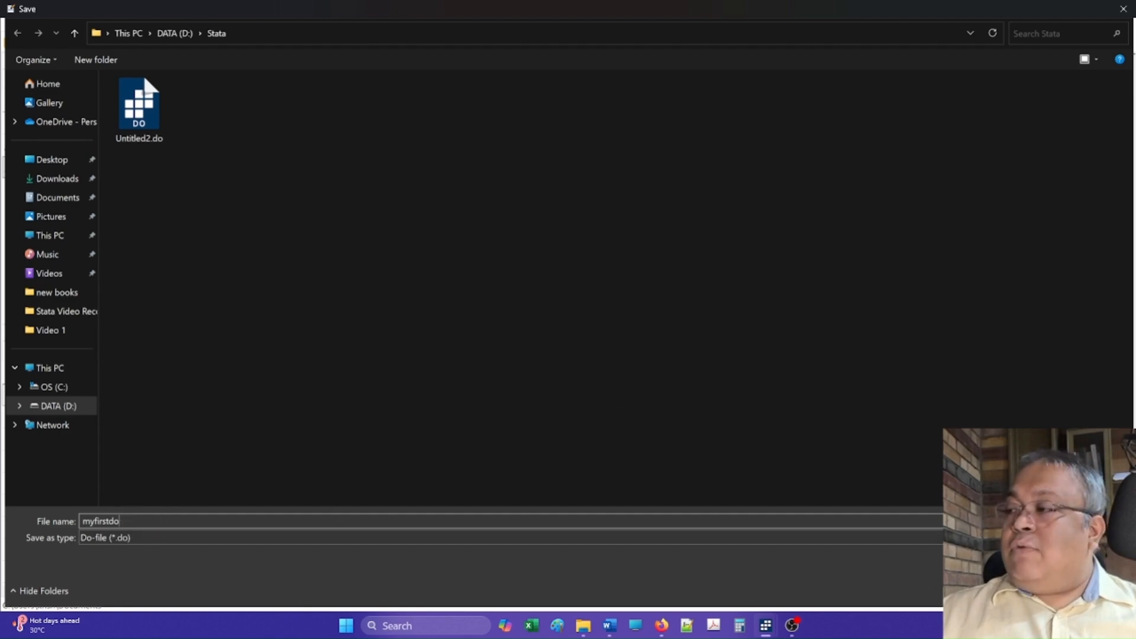
{"action": "key", "text": "Return"}
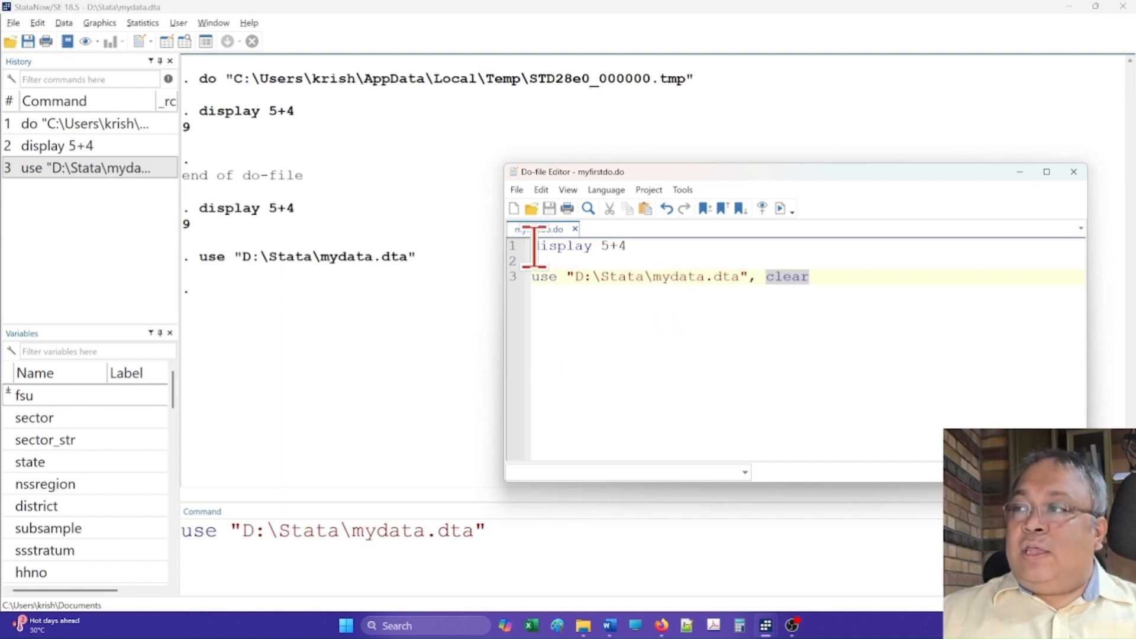
Step: Insert clear all as a new first line of the do-file and save it
{"action": "double_click", "coordinate": [553, 246]}
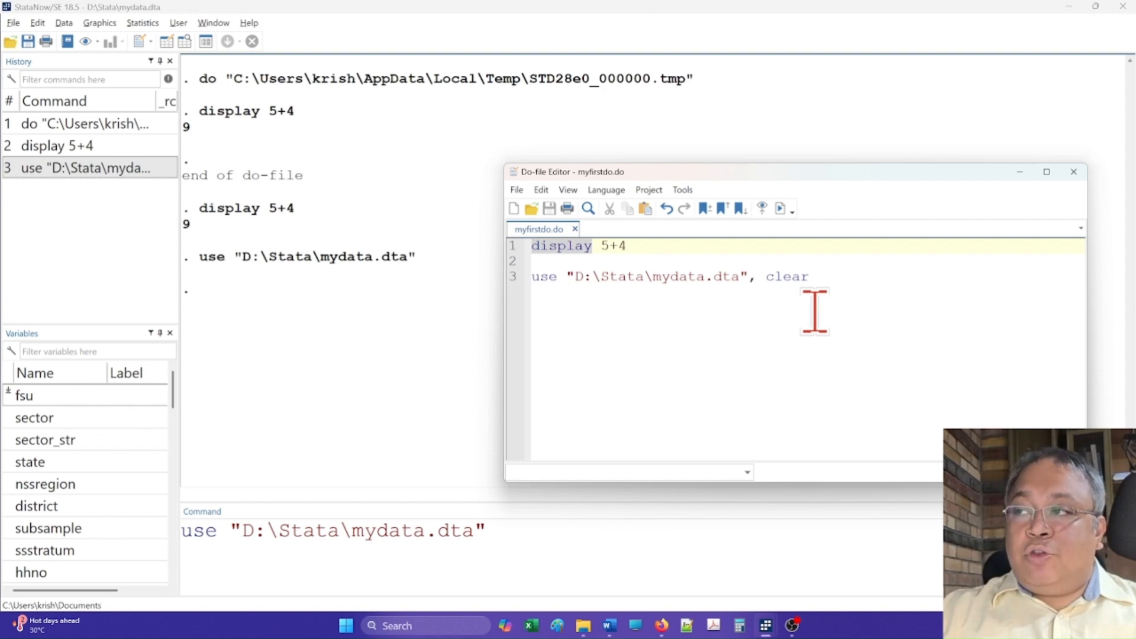
{"action": "key", "text": "Return"}
{"action": "key", "text": "Return"}
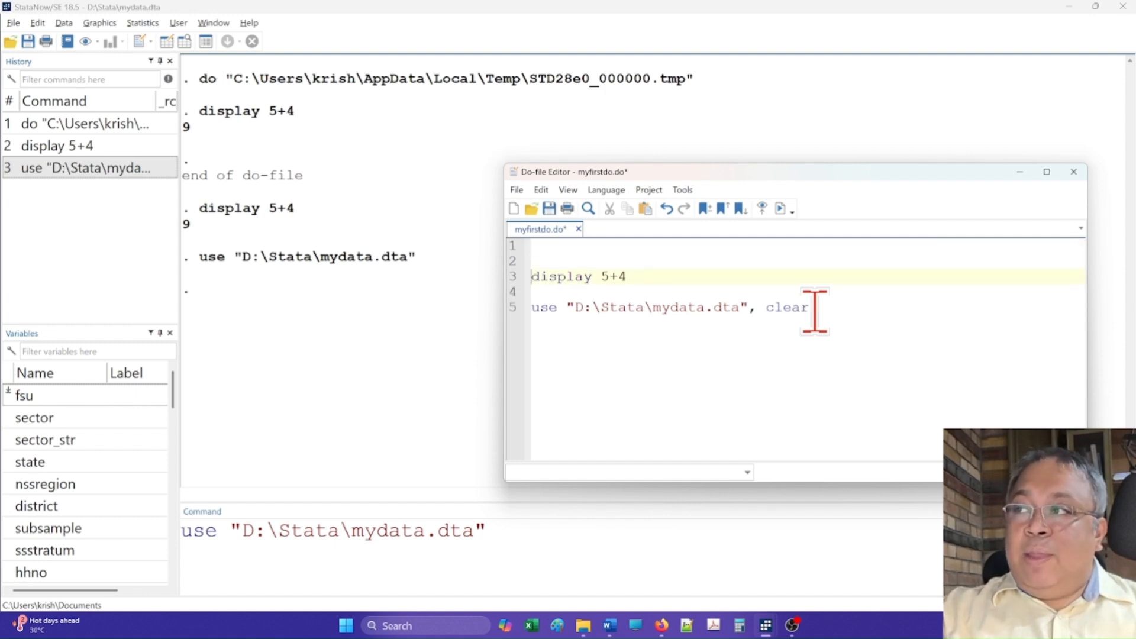
{"action": "key", "text": "Up"}
{"action": "key", "text": "Up"}
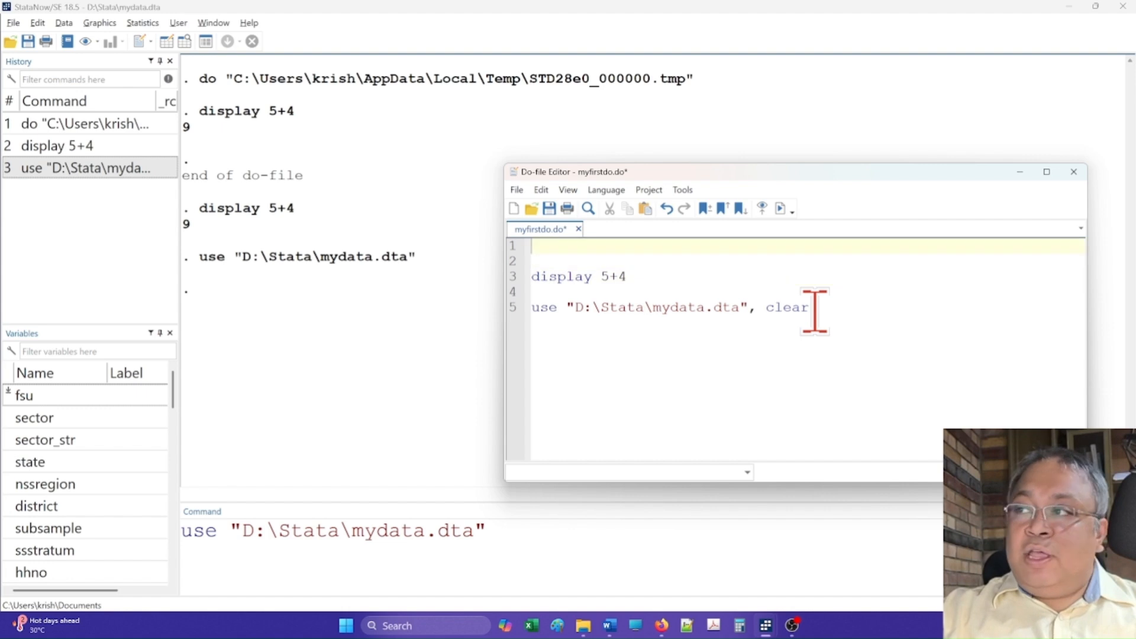
{"action": "type", "text": "lear "}
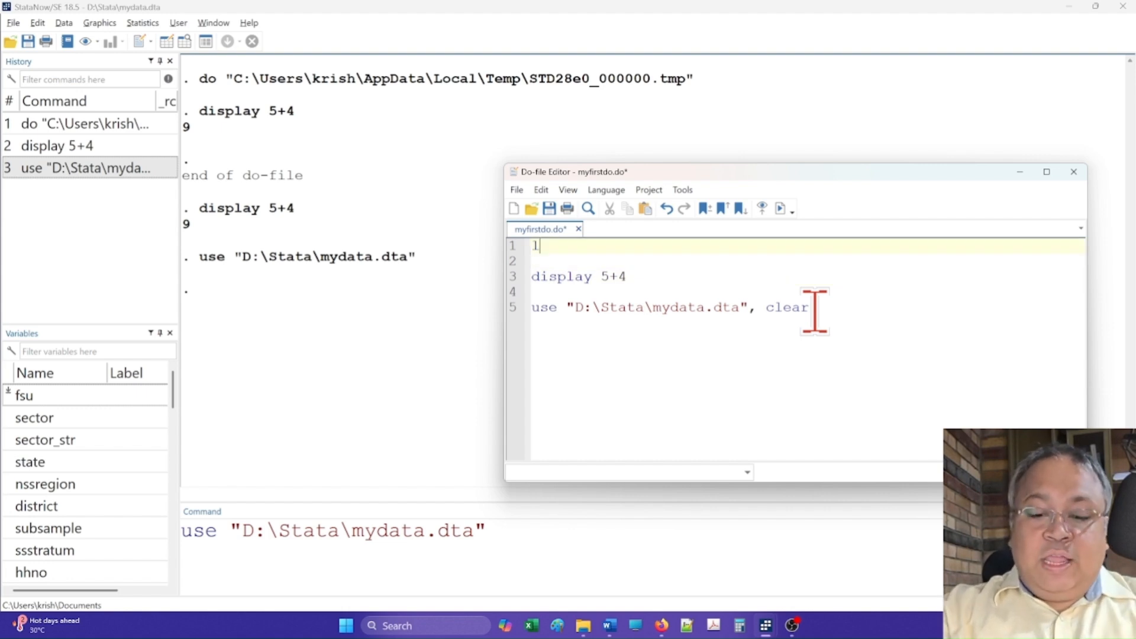
{"action": "type", "text": "all"}
{"action": "key", "text": "BackSpace"}
{"action": "key", "text": "BackSpace"}
{"action": "key", "text": "BackSpace"}
{"action": "key", "text": "BackSpace"}
{"action": "key", "text": "BackSpace"}
{"action": "key", "text": "BackSpace"}
{"action": "key", "text": "BackSpace"}
{"action": "key", "text": "BackSpace"}
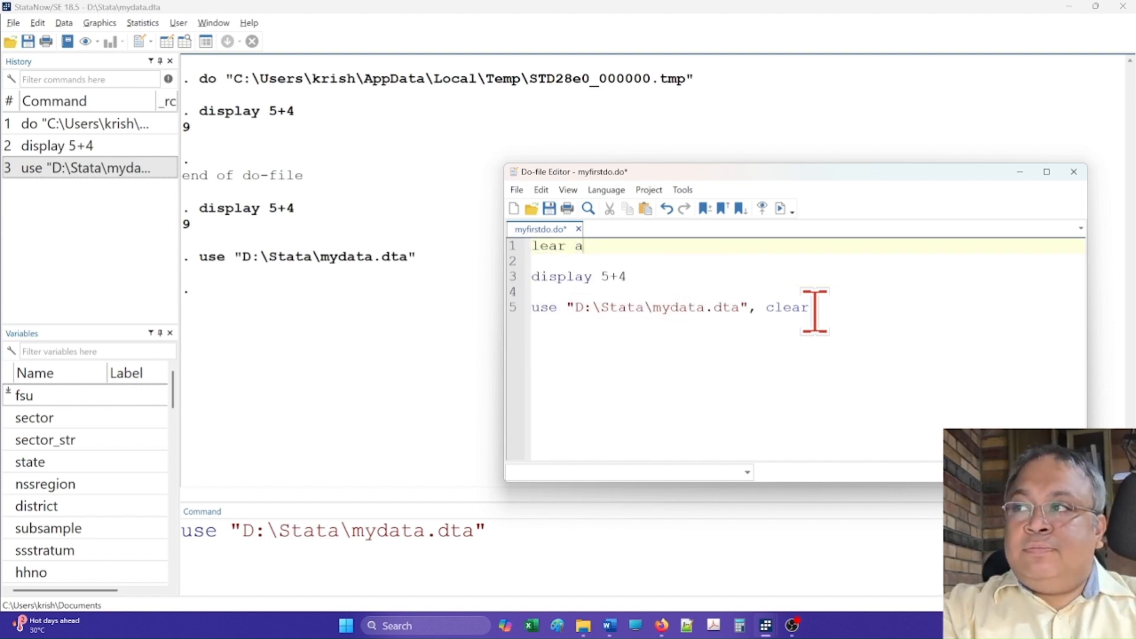
{"action": "type", "text": "clear all"}
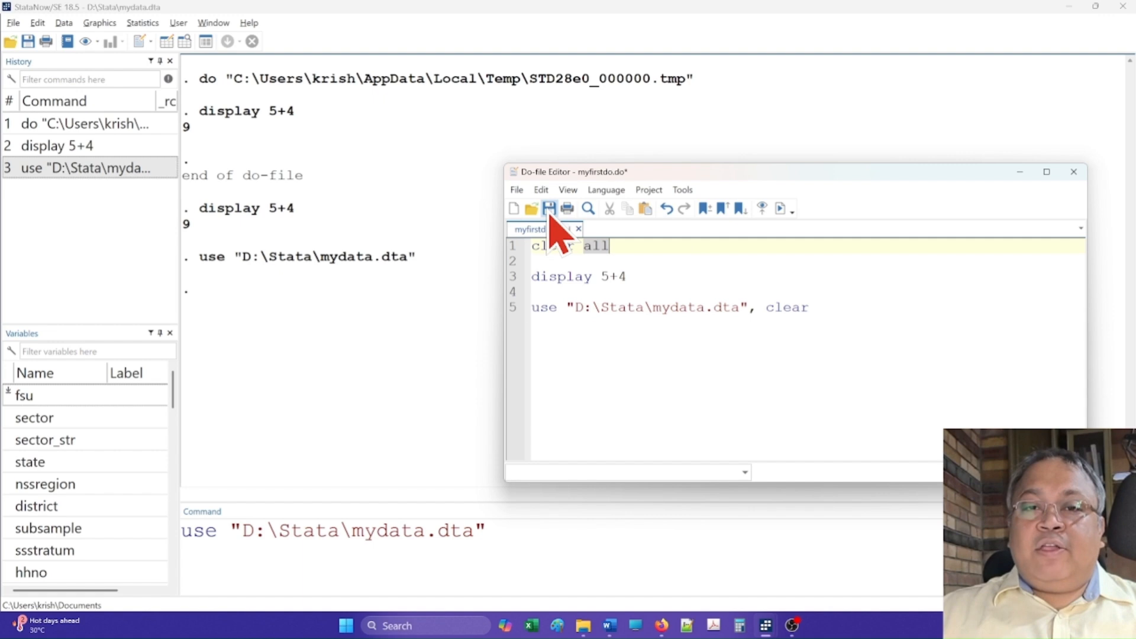
{"action": "left_click", "coordinate": [550, 208]}
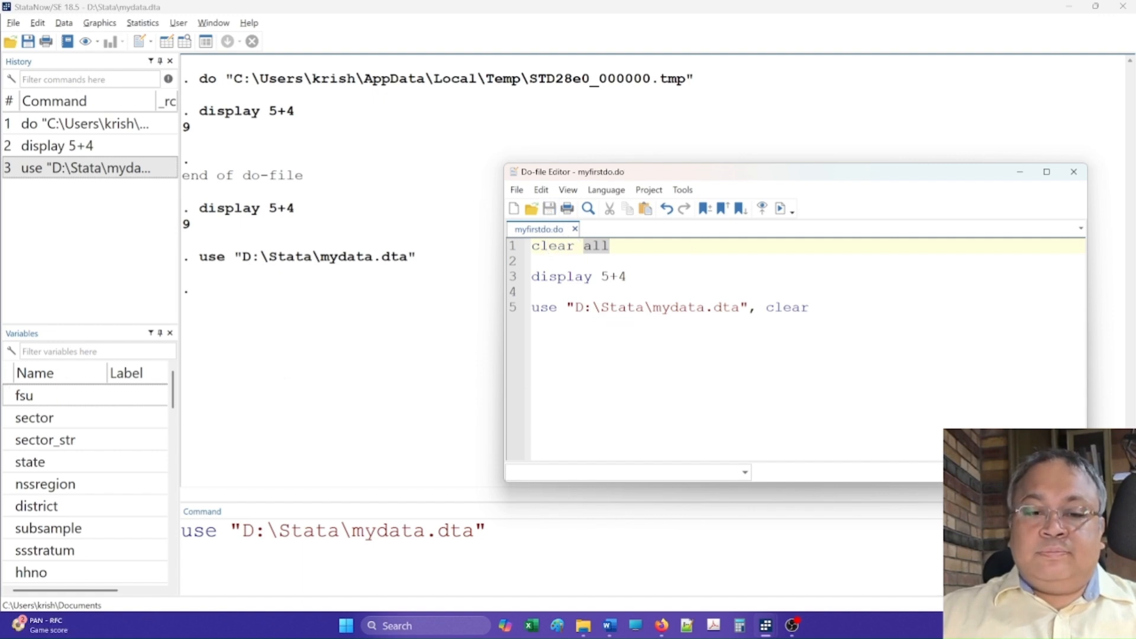
Step: Write the comment "* This is a comment" on the blank line 2 of the do-file
{"action": "key", "text": "alt+Tab"}
{"action": "key", "text": "alt+Tab"}
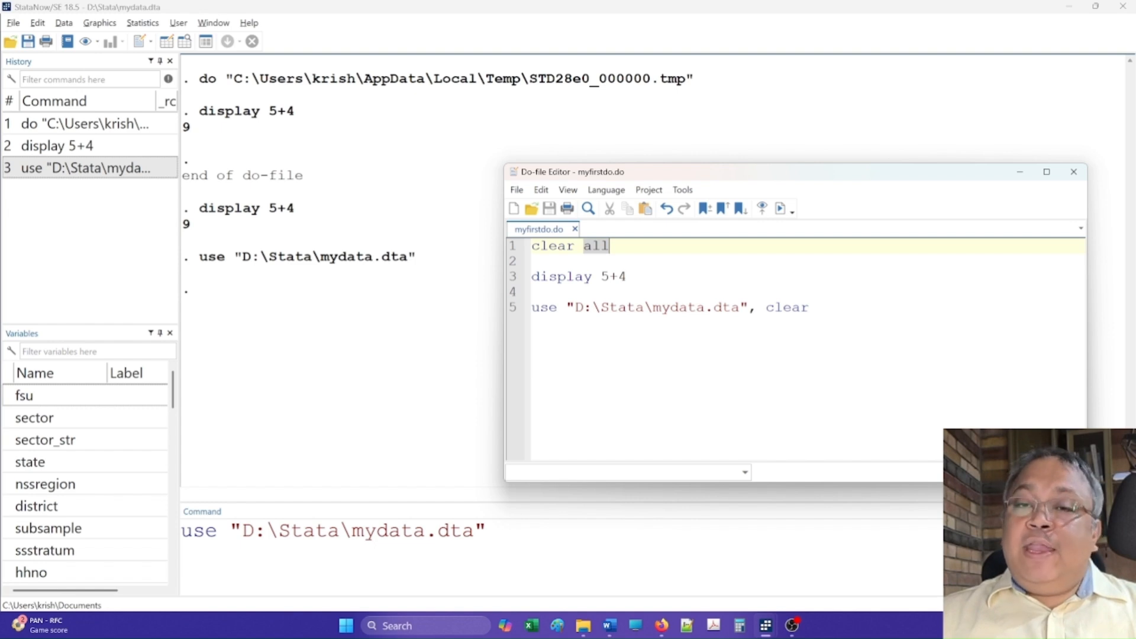
{"action": "left_click", "coordinate": [540, 272]}
{"action": "double_click", "coordinate": [585, 284]}
{"action": "left_click", "coordinate": [543, 263]}
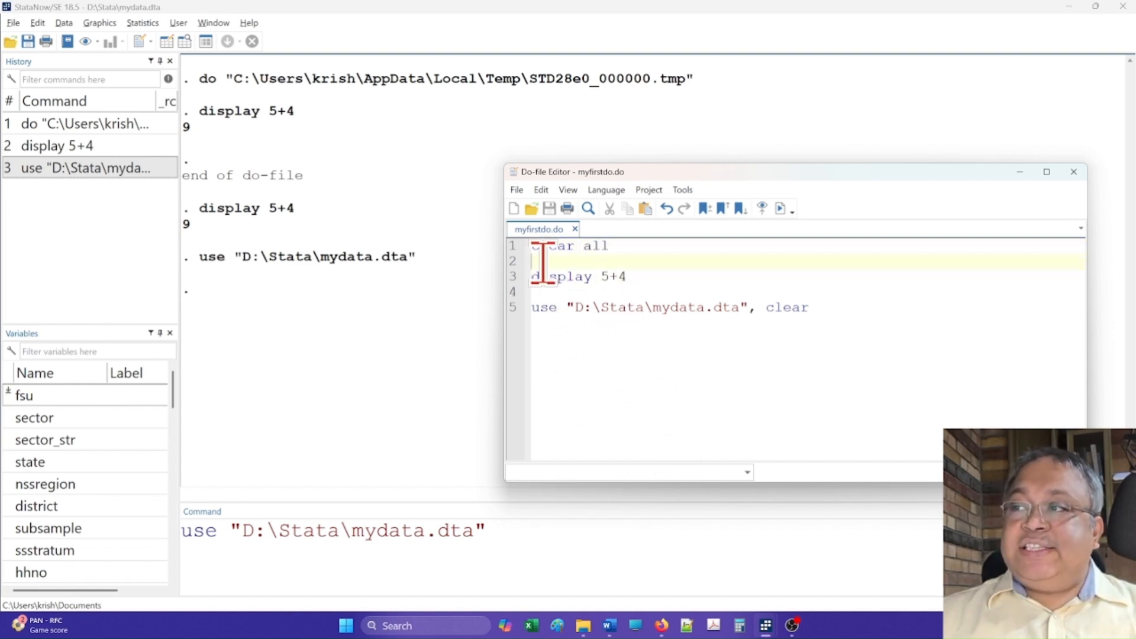
{"action": "type", "text": "*"}
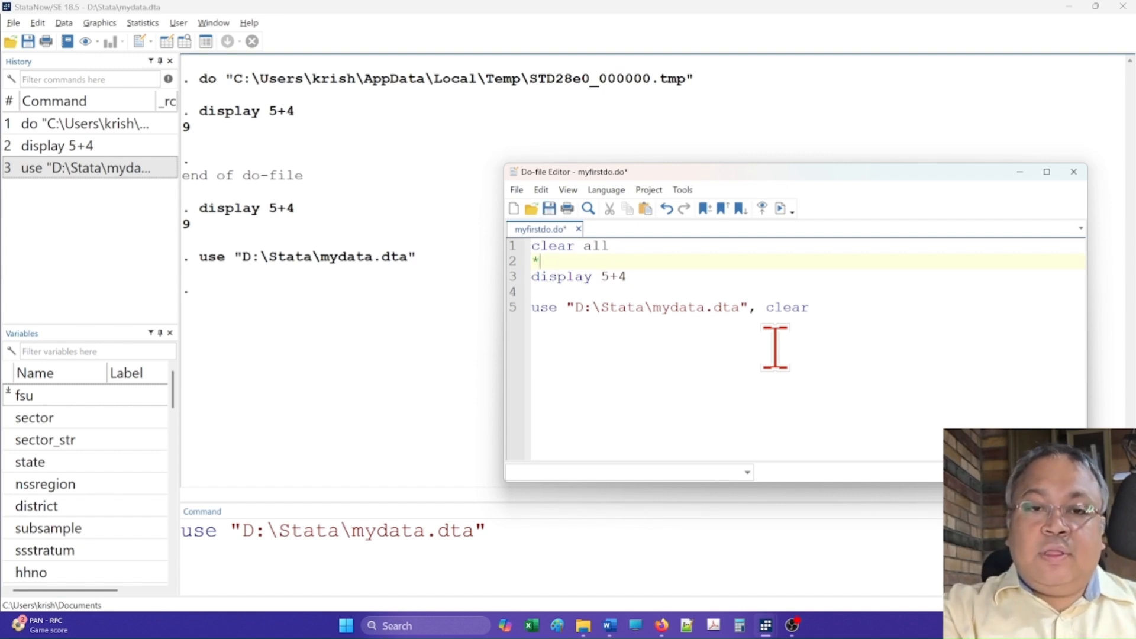
{"action": "type", "text": " This"}
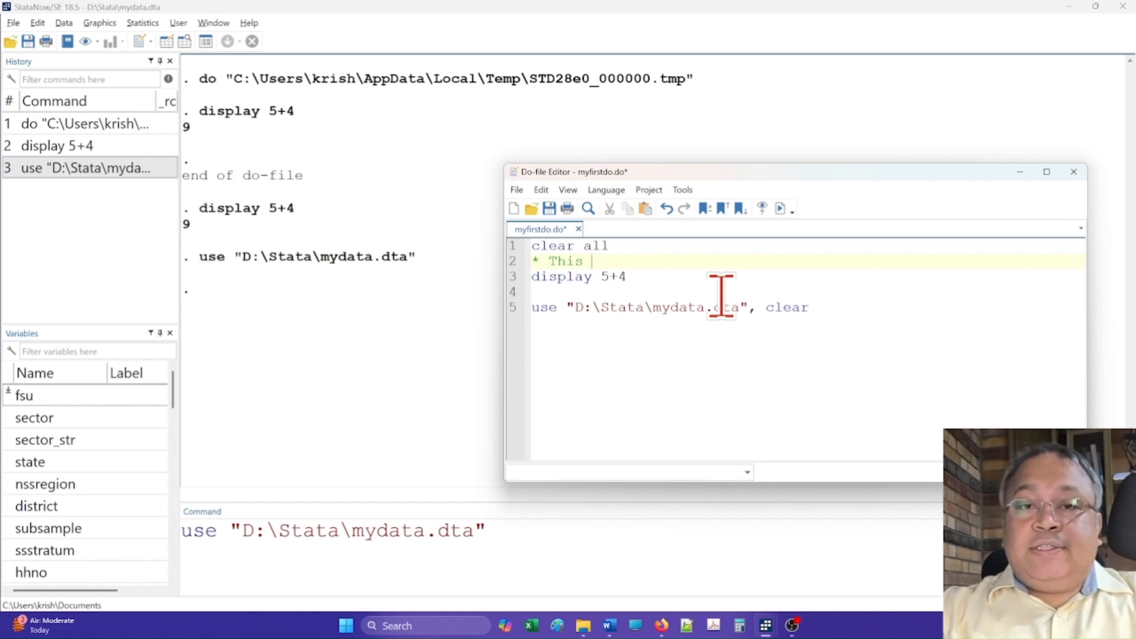
{"action": "type", "text": "is a comment"}
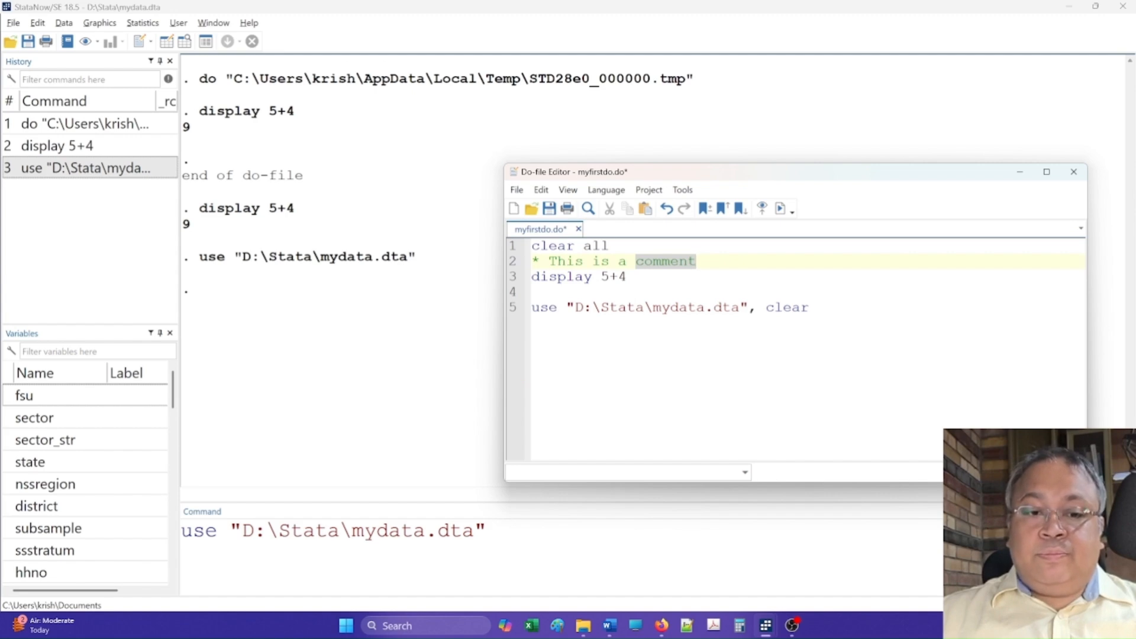
Step: Write the comment "* We are opening the mydata.dta datafile" on the blank line 4 above the use command
{"action": "left_click", "coordinate": [613, 290]}
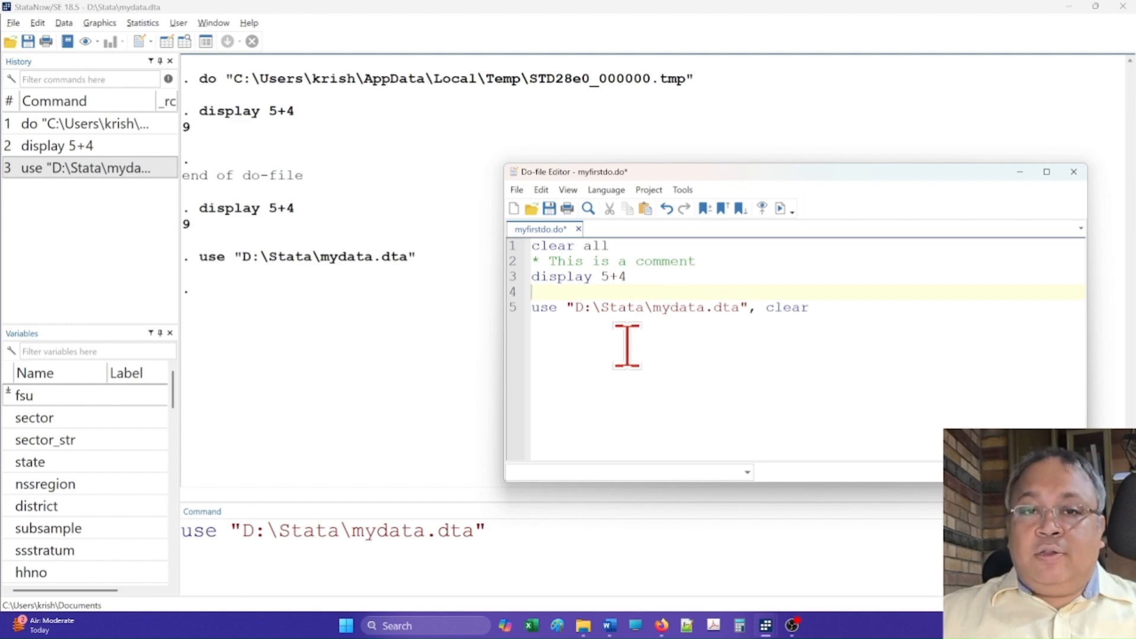
{"action": "type", "text": "*"}
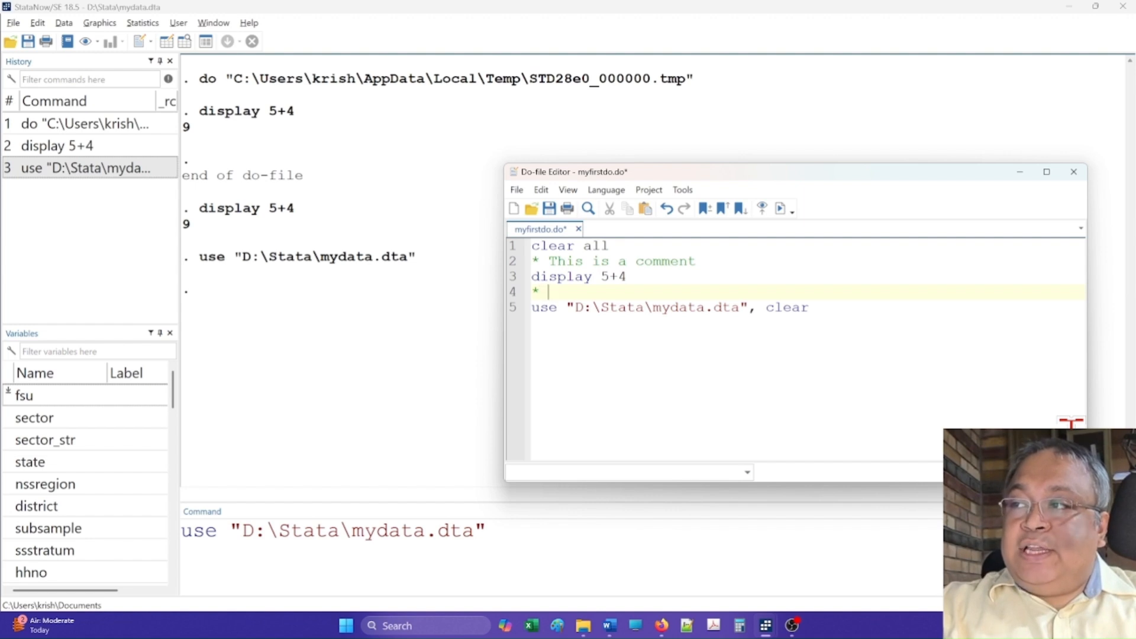
{"action": "type", "text": " We are open"}
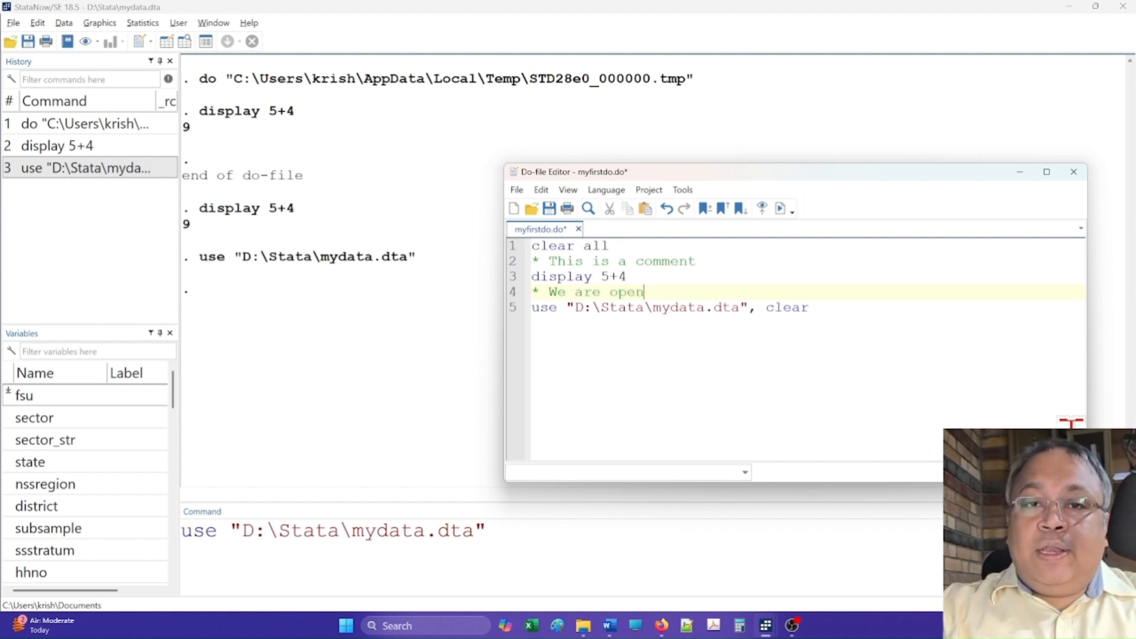
{"action": "type", "text": "ing the my dat"}
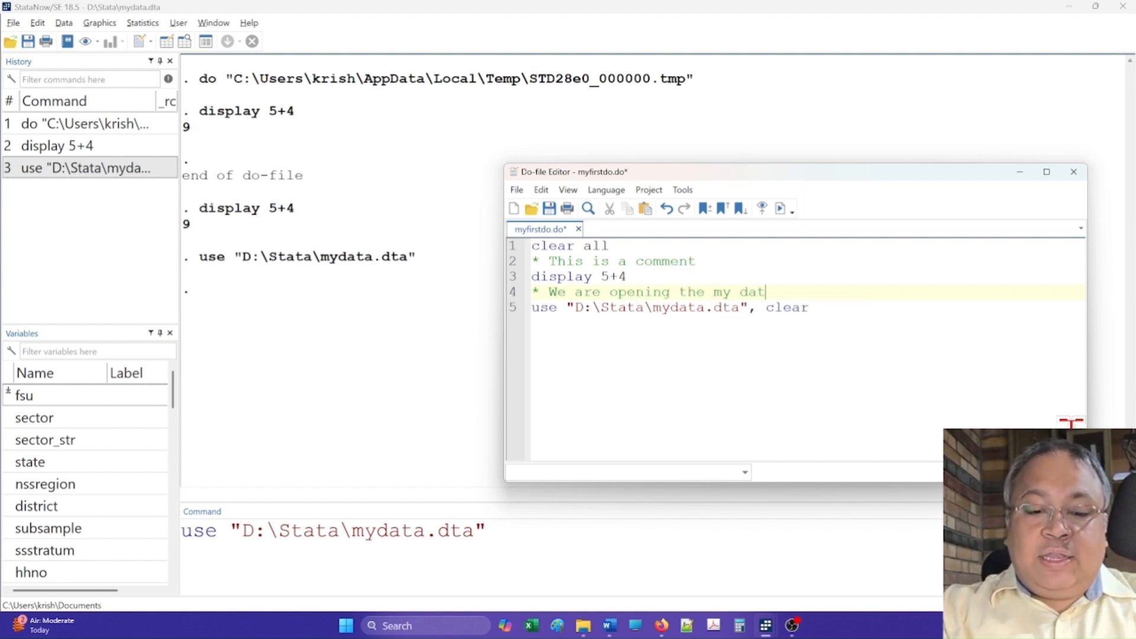
{"action": "key", "text": "BackSpace"}
{"action": "key", "text": "BackSpace"}
{"action": "key", "text": "BackSpace"}
{"action": "key", "text": "BackSpace"}
{"action": "type", "text": "da"}
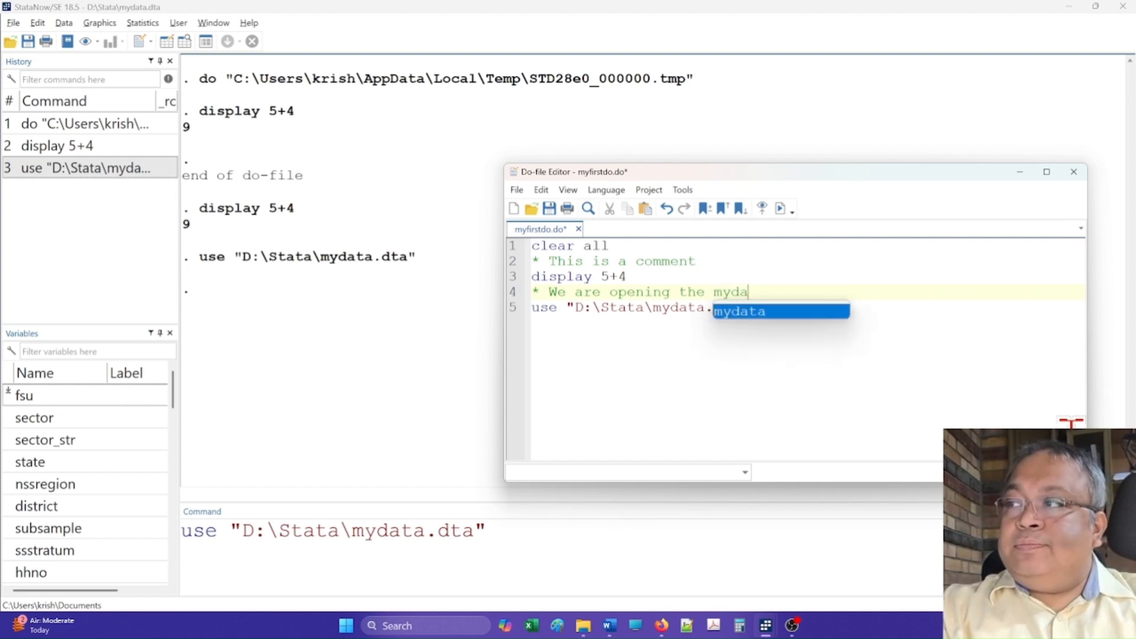
{"action": "type", "text": "ta.dta da"}
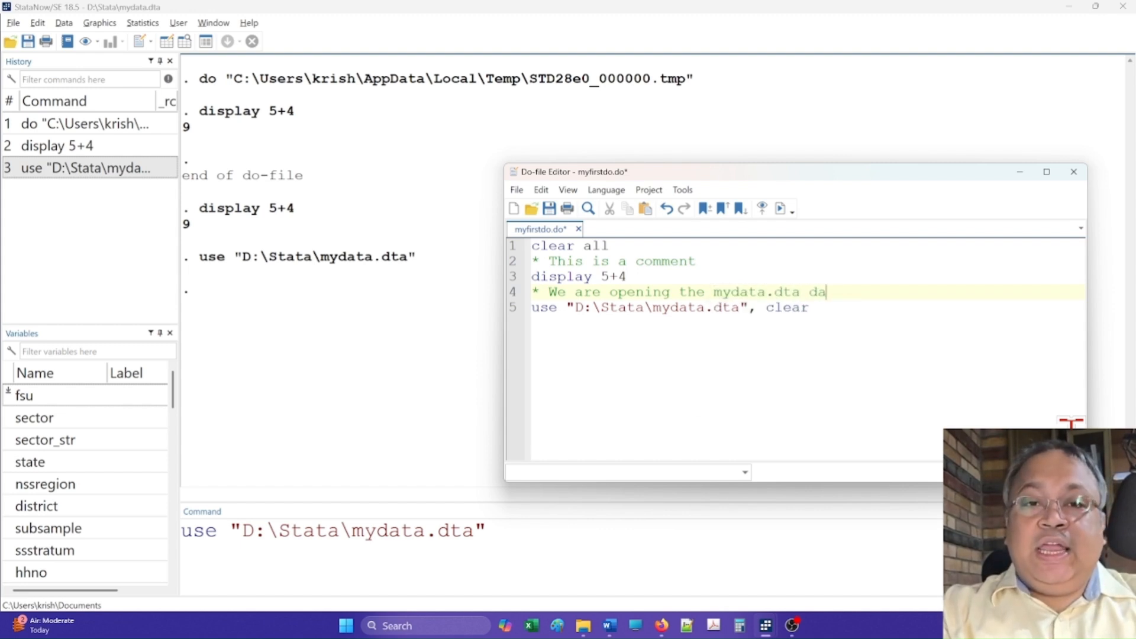
{"action": "type", "text": "tafile"}
{"action": "key", "text": "Down"}
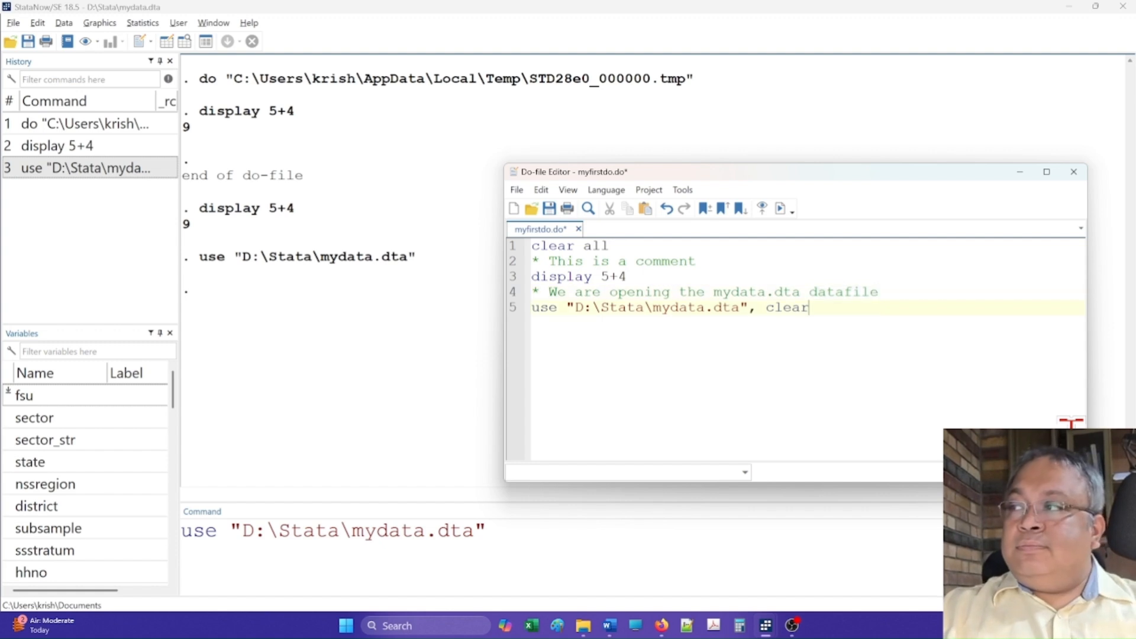
Step: Add the comment "*** This is where we are going to pick up in the net lesson" on line 7 and save the do-file
{"action": "key", "text": "Return"}
{"action": "key", "text": "Return"}
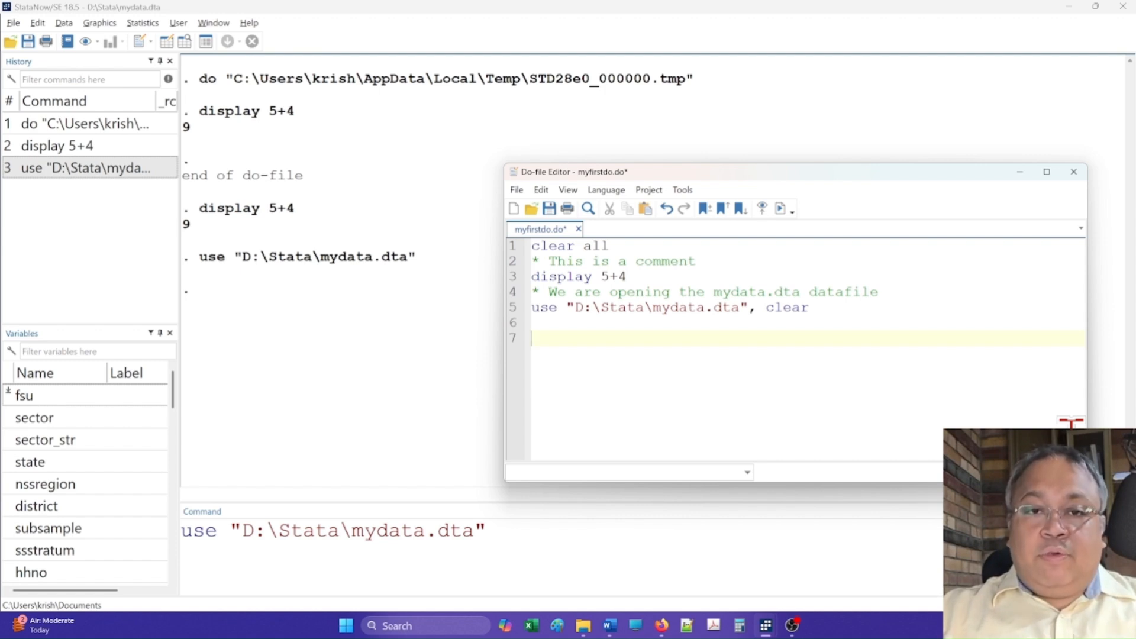
{"action": "type", "text": "***"}
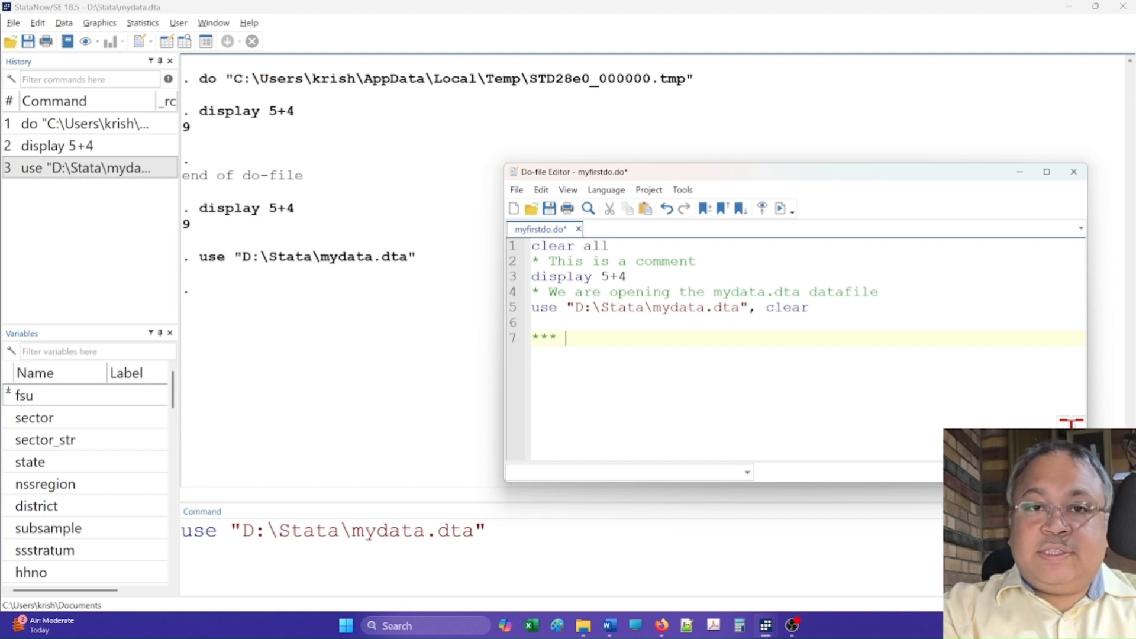
{"action": "type", "text": " This "}
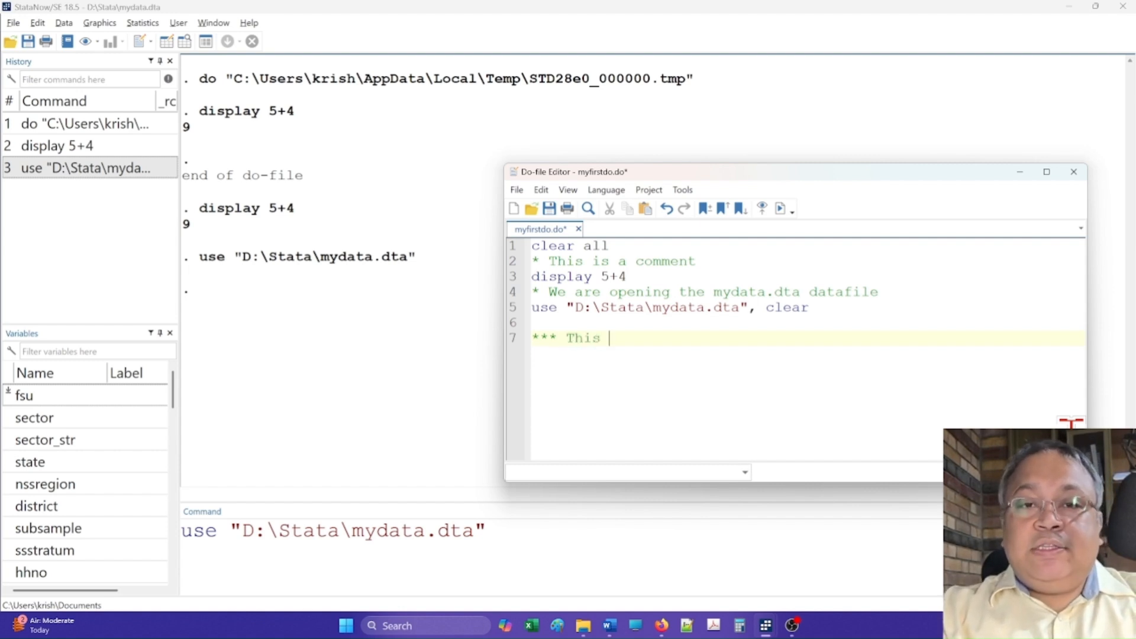
{"action": "type", "text": "is where a"}
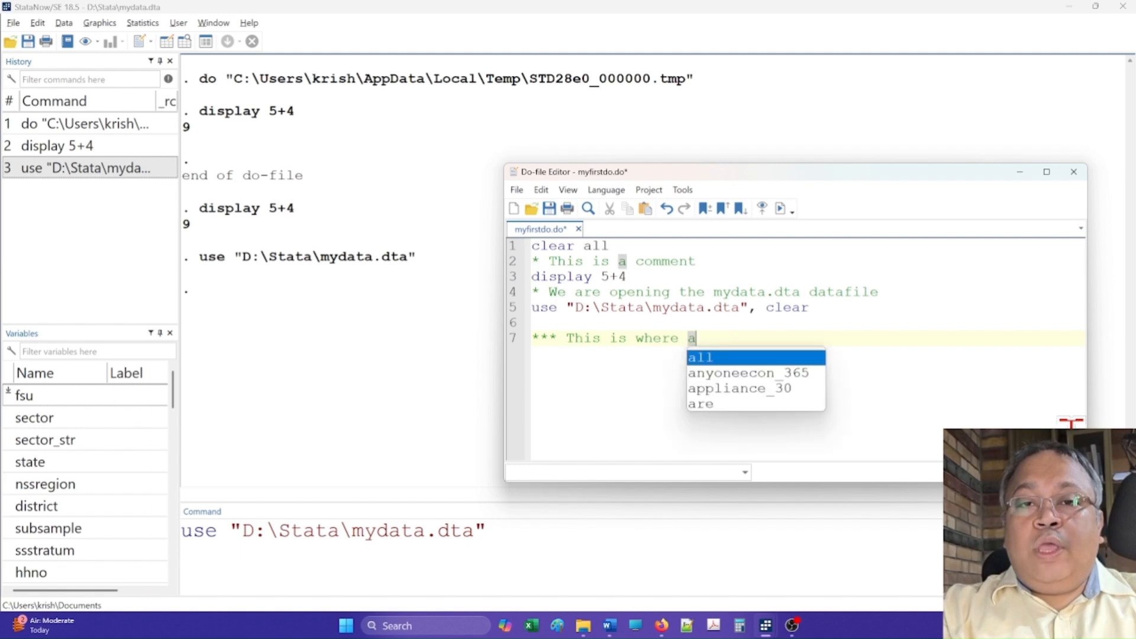
{"action": "key", "text": "BackSpace"}
{"action": "type", "text": "we ar"}
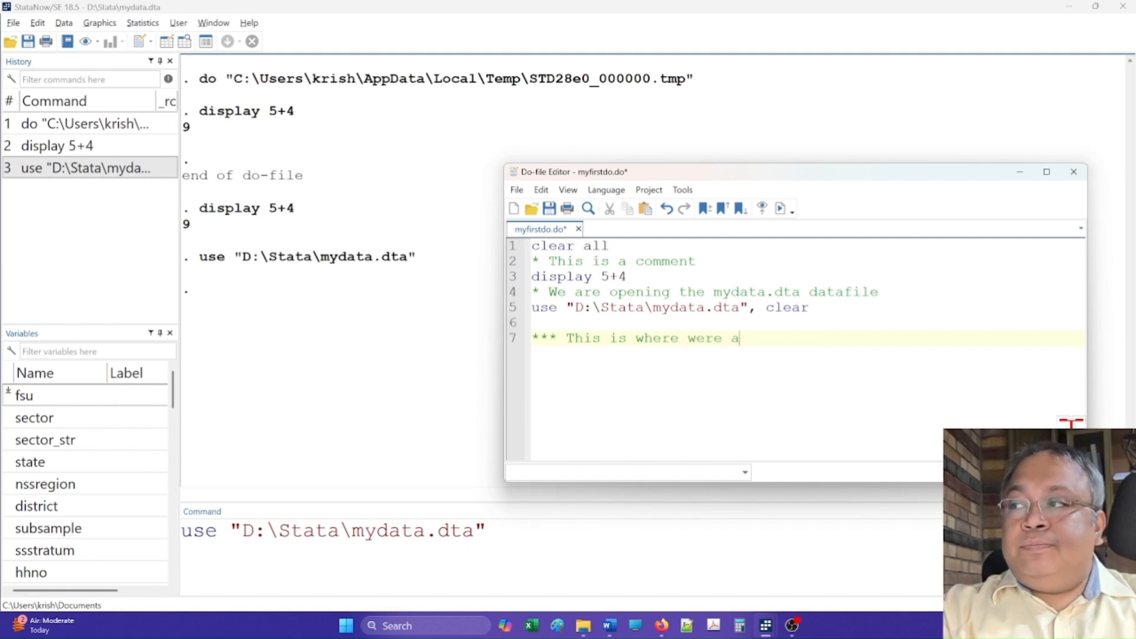
{"action": "key", "text": "BackSpace"}
{"action": "key", "text": "BackSpace"}
{"action": "type", "text": "are goi"}
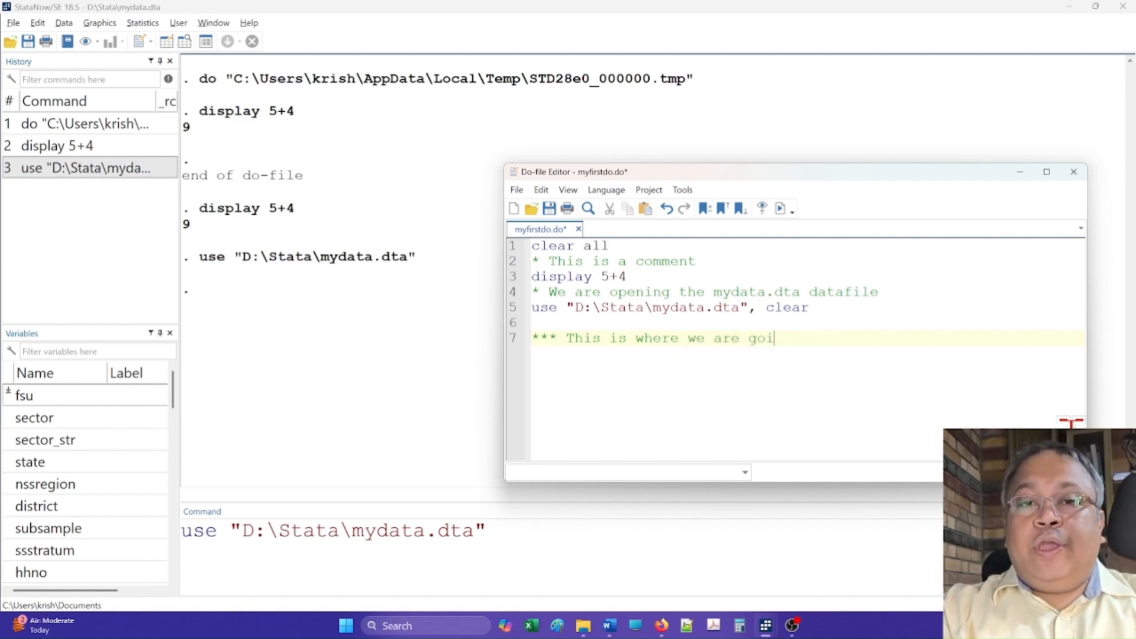
{"action": "type", "text": "ng to pick u"}
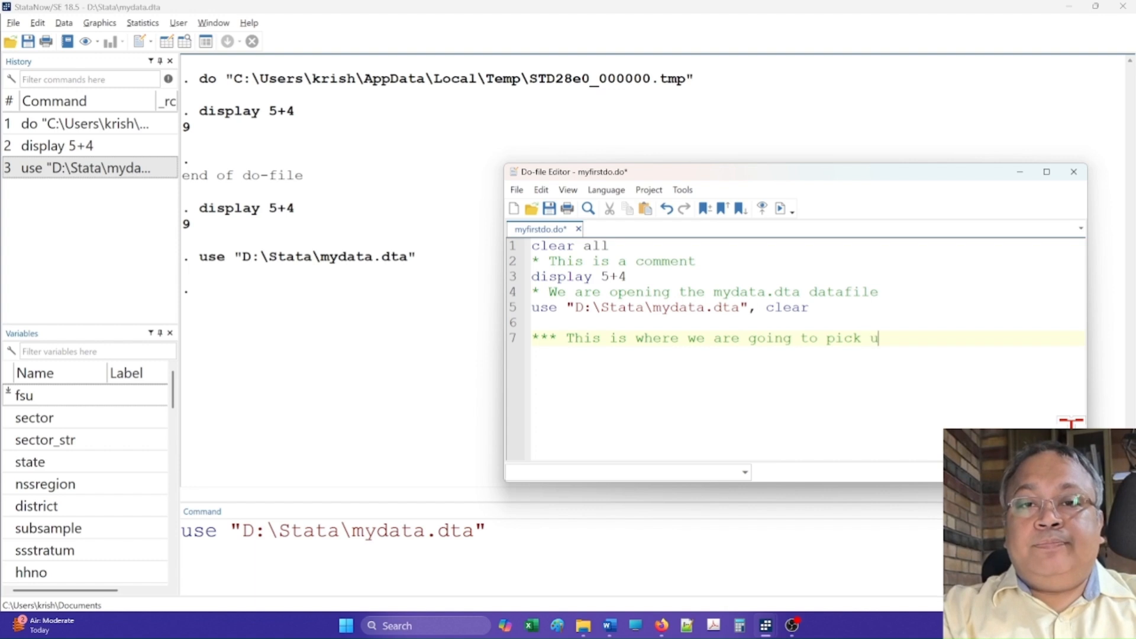
{"action": "type", "text": "p in the net lesson"}
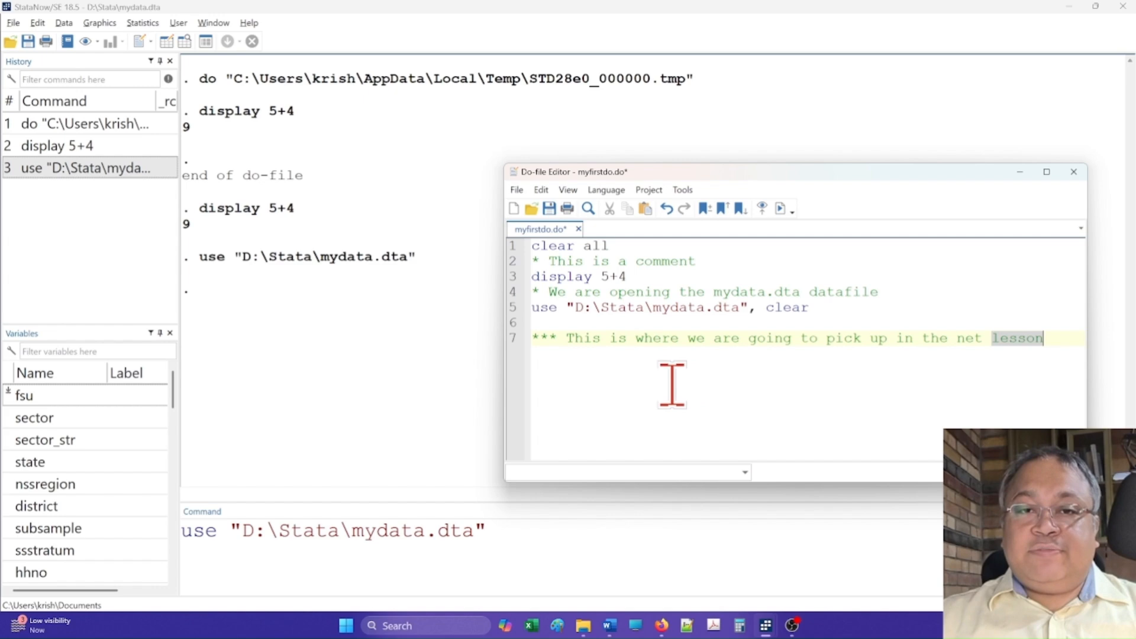
{"action": "left_click", "coordinate": [554, 214]}
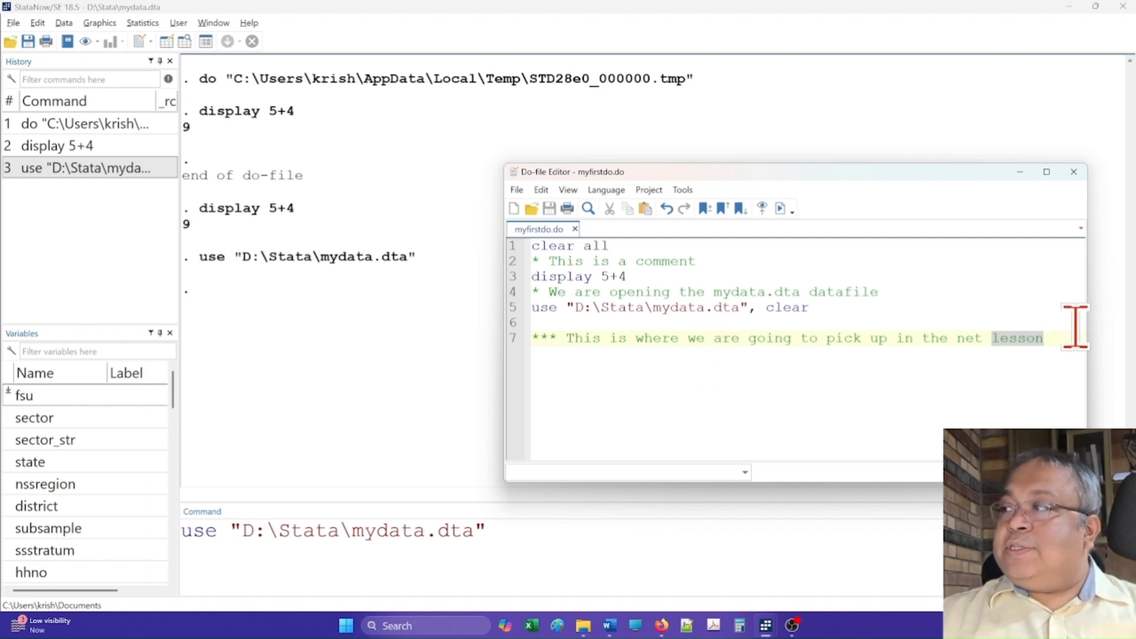
Step: Select all lines of the do-file and execute the selection, then view the output in the Results window
{"action": "left_click_drag", "start_coordinate": [1062, 338], "coordinate": [470, 254]}
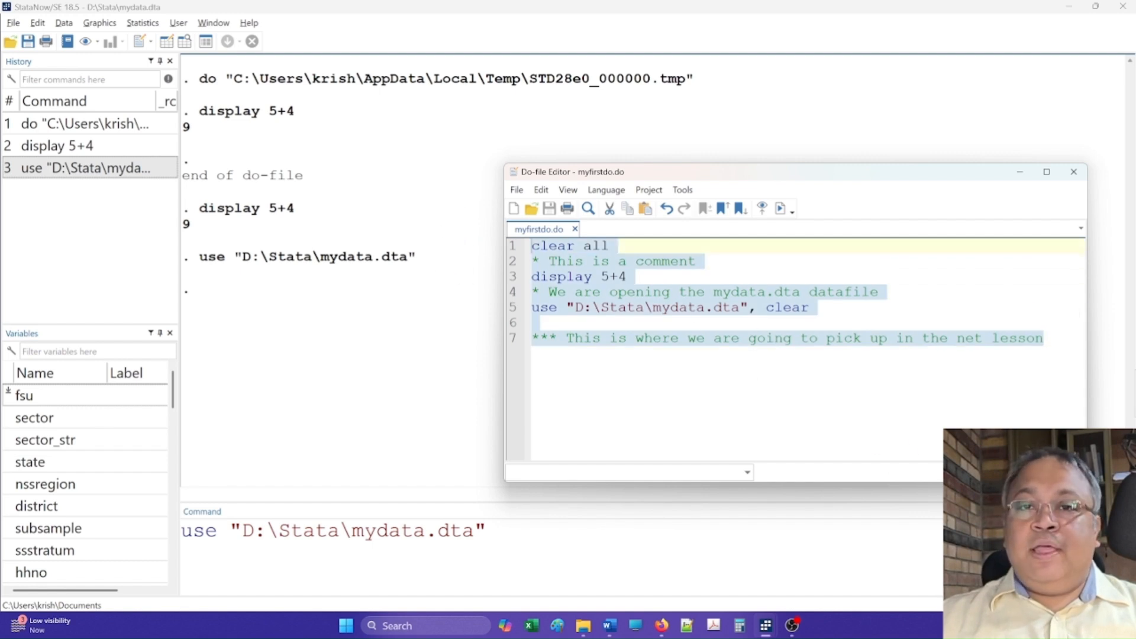
{"action": "left_click", "coordinate": [781, 208]}
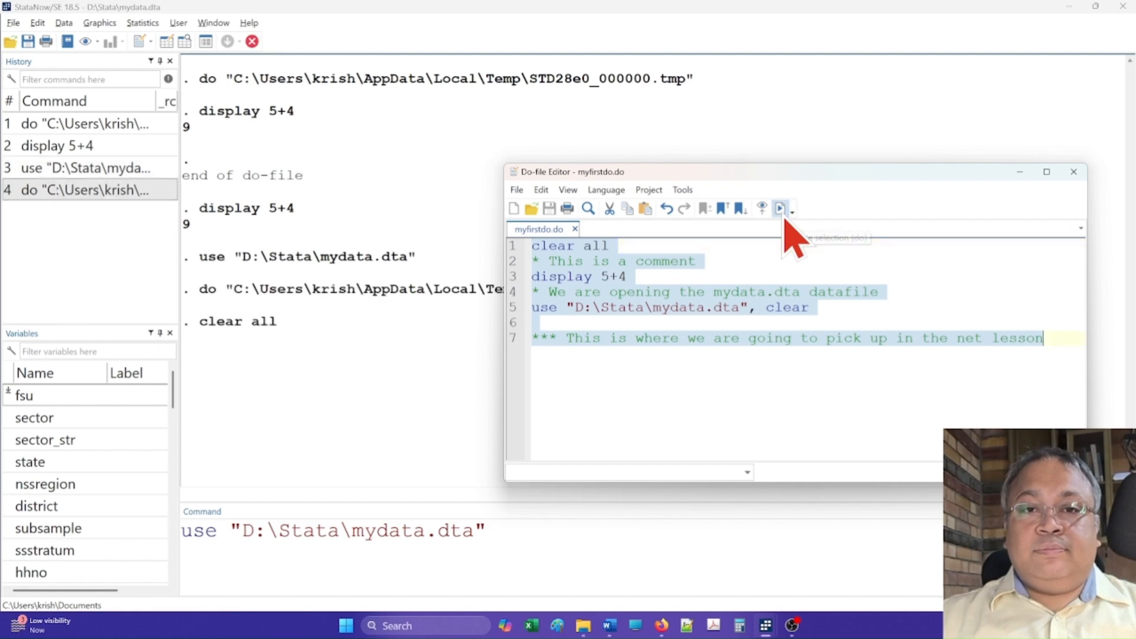
{"action": "left_click", "coordinate": [289, 283]}
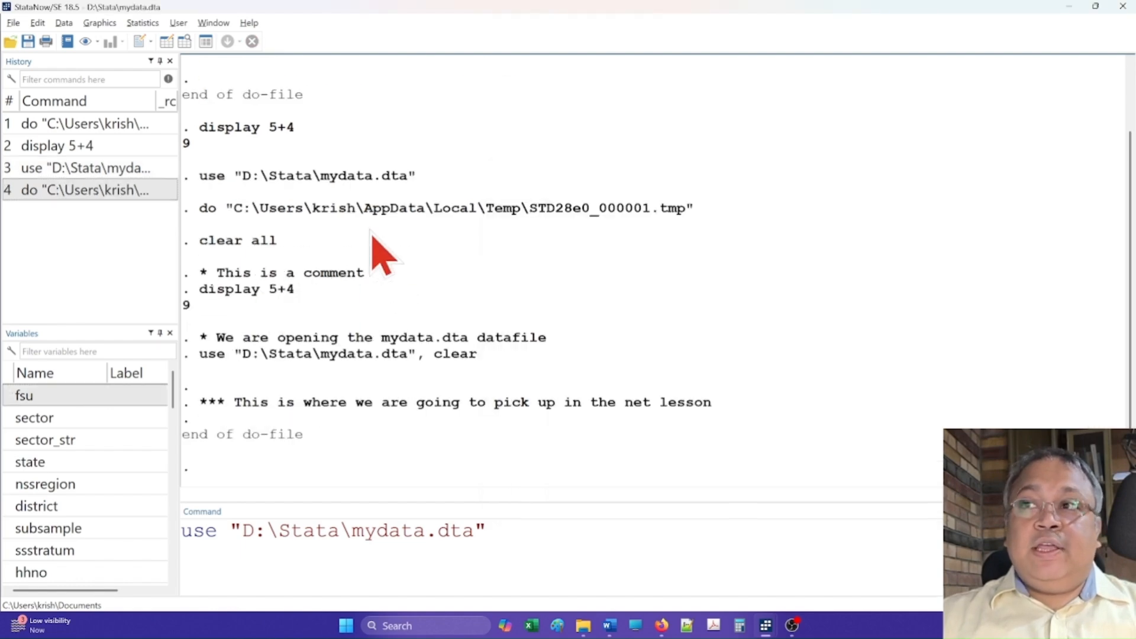